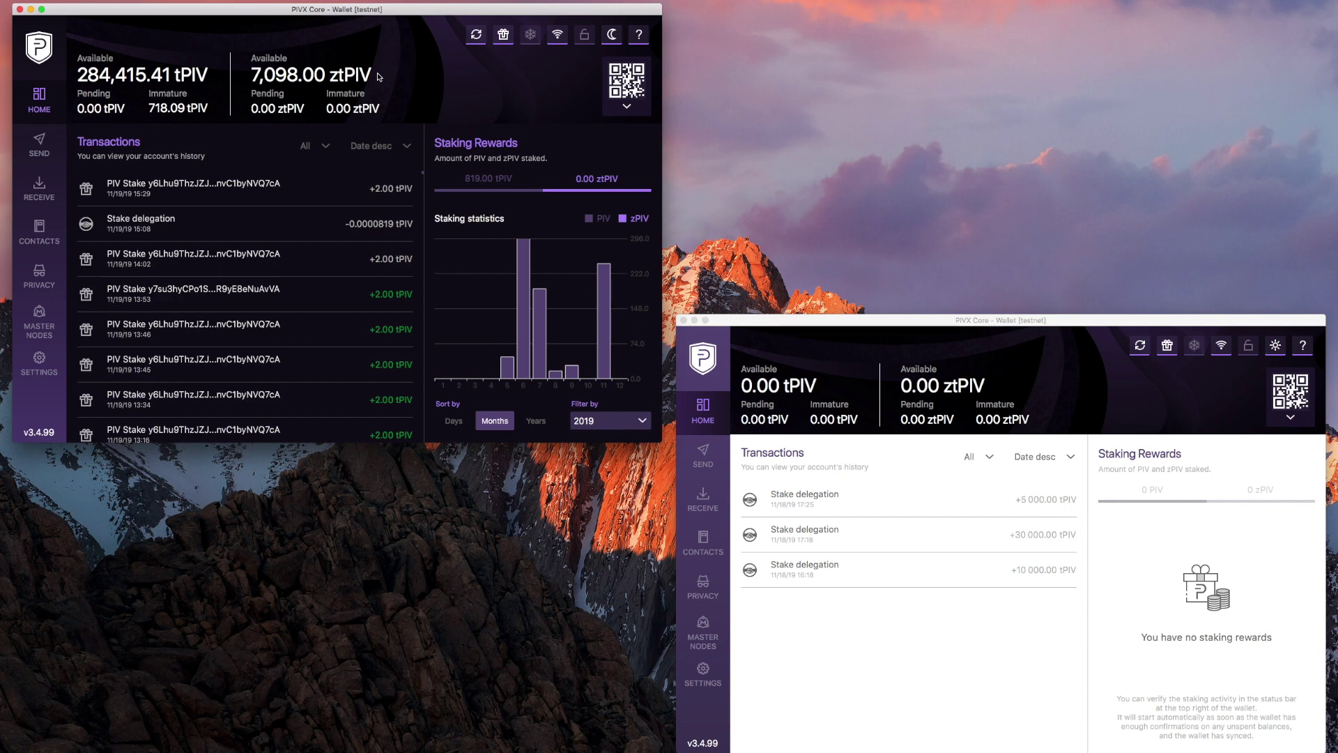
# Step: Enable cold staking in the cold wallet via the snowflake button and open its Cold Staking page
pyautogui.click(1076, 371)
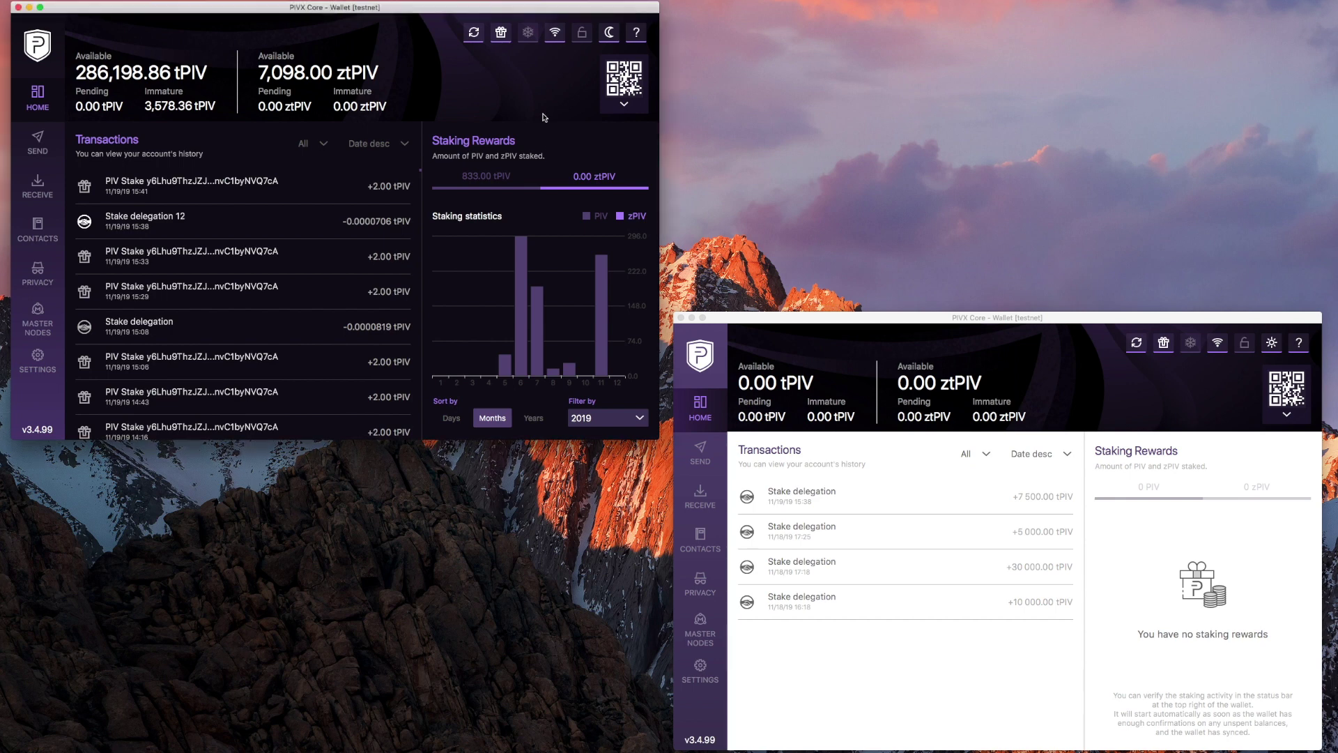
pyautogui.click(534, 40)
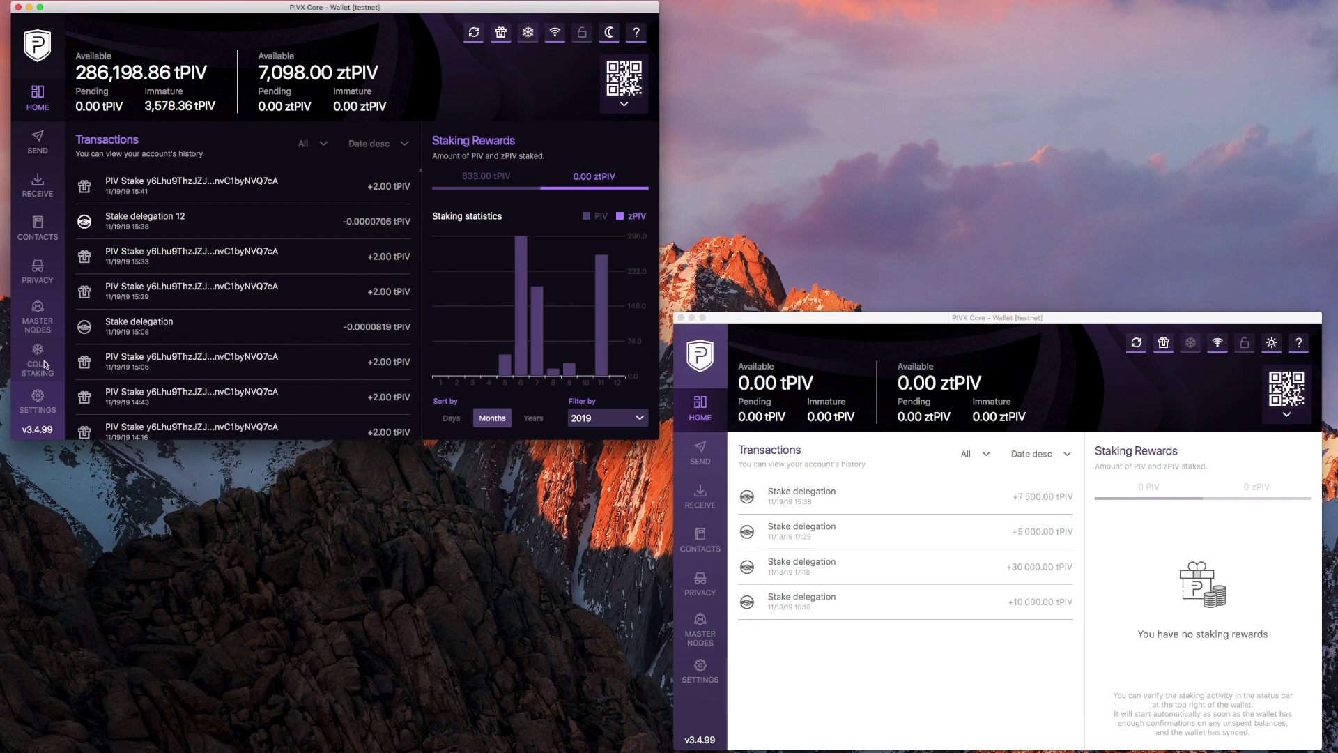
pyautogui.click(45, 365)
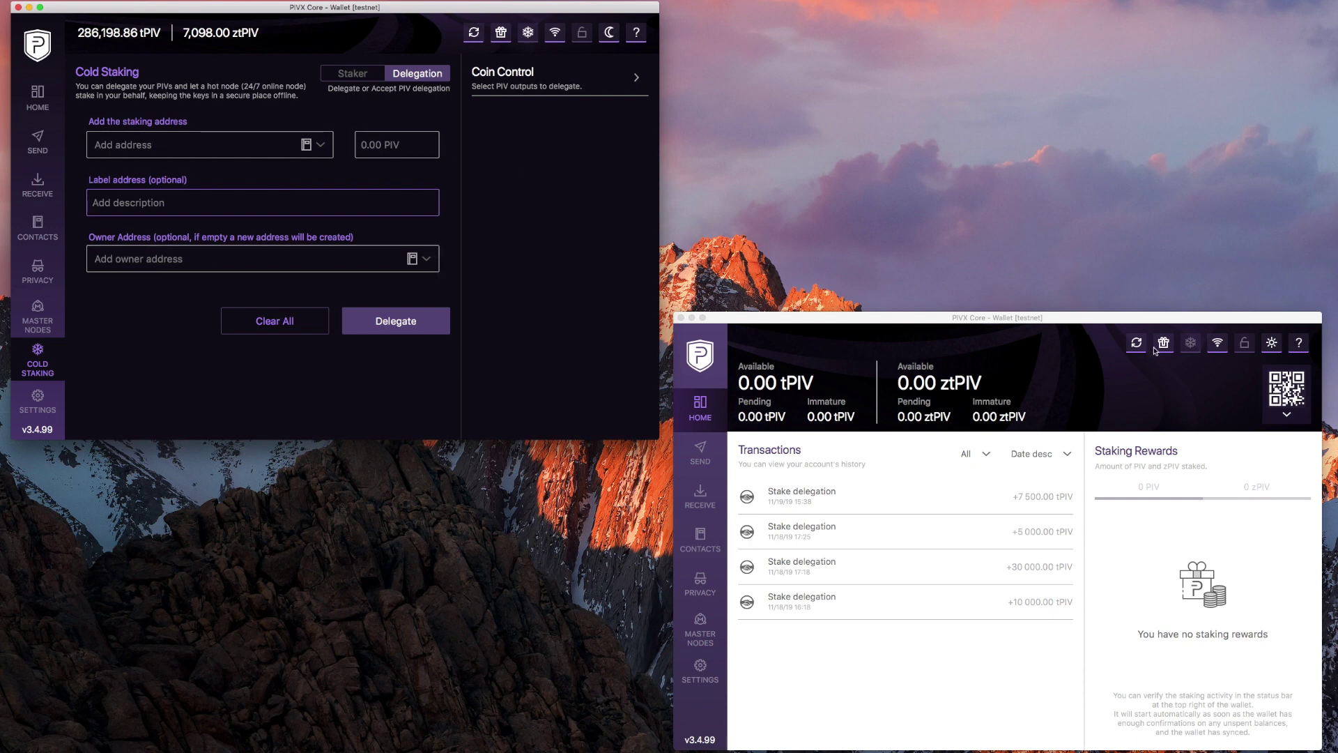
# Step: Open the hot wallet's Cold Staking page and check the cold wallet's Staker tab, then return to Delegation
pyautogui.click(1193, 346)
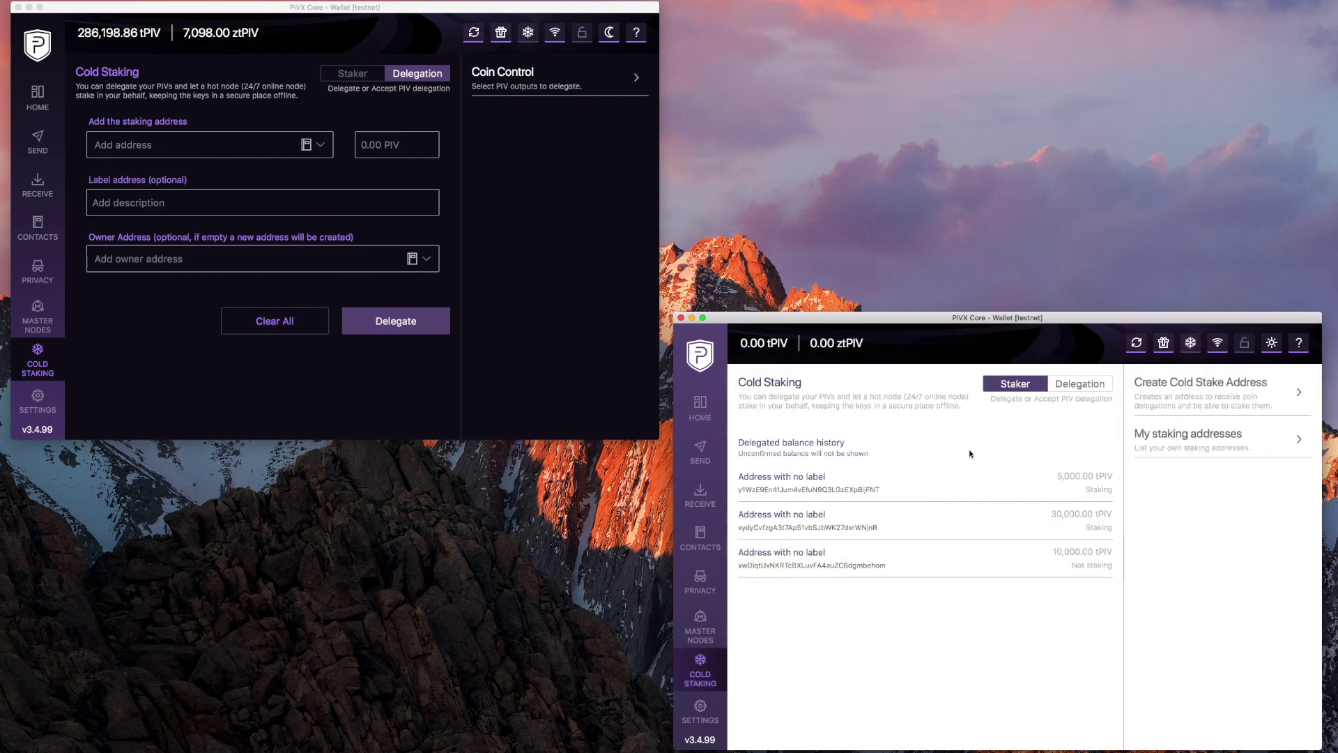
pyautogui.click(355, 69)
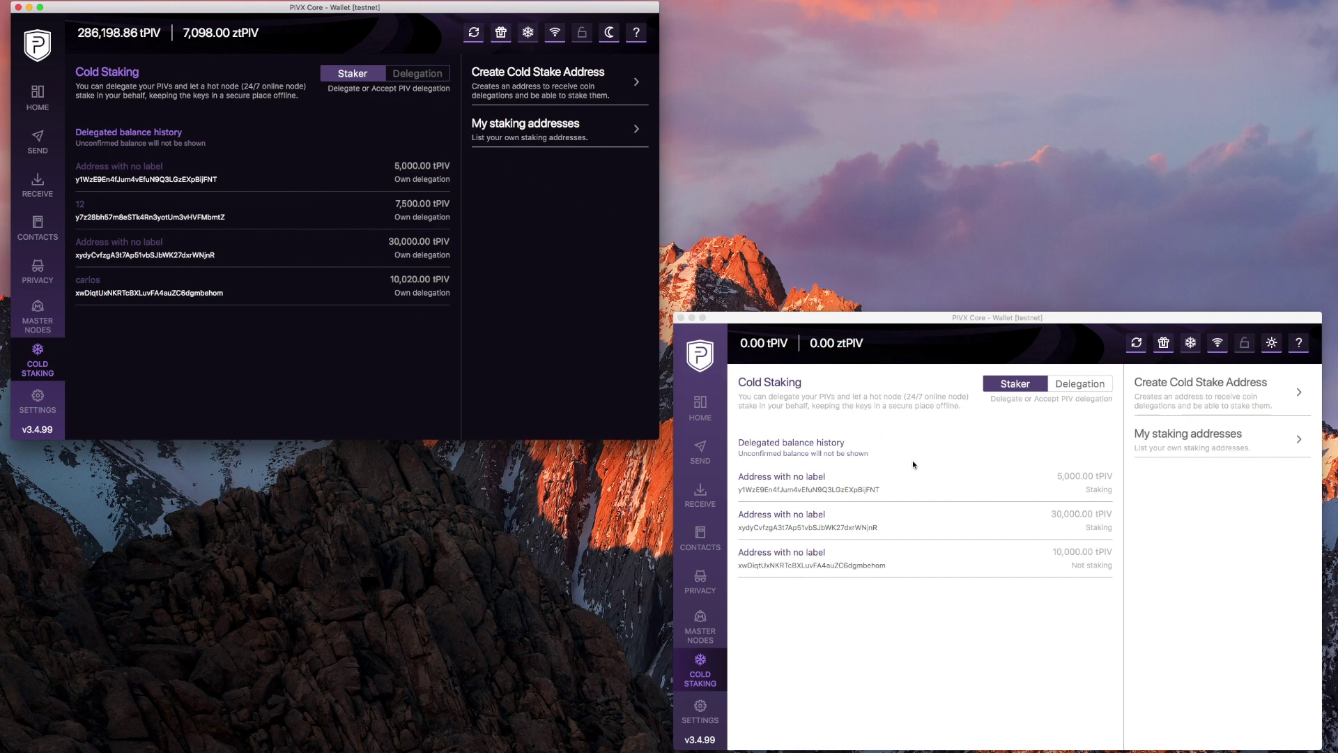
pyautogui.click(417, 73)
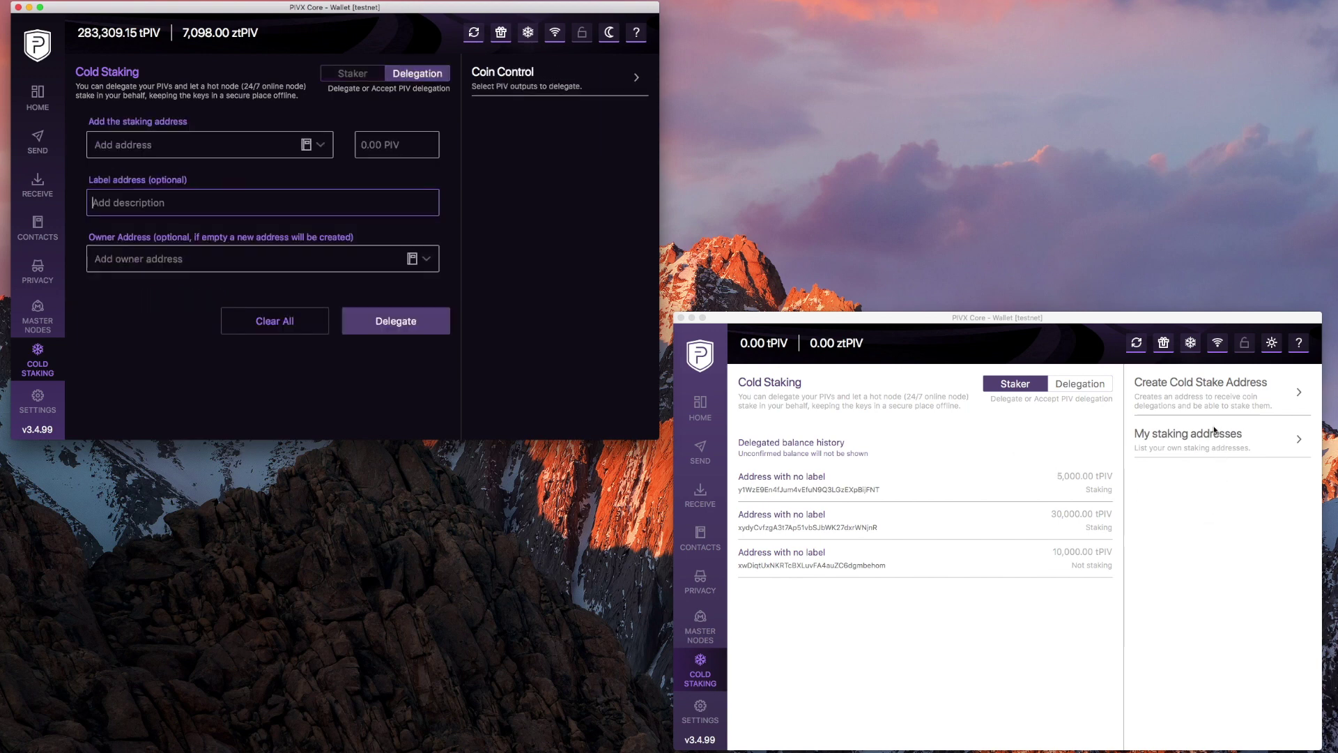
# Step: Generate a hot-wallet cold staking address for 6000 PIV labelled 'internal staker'
pyautogui.click(1208, 406)
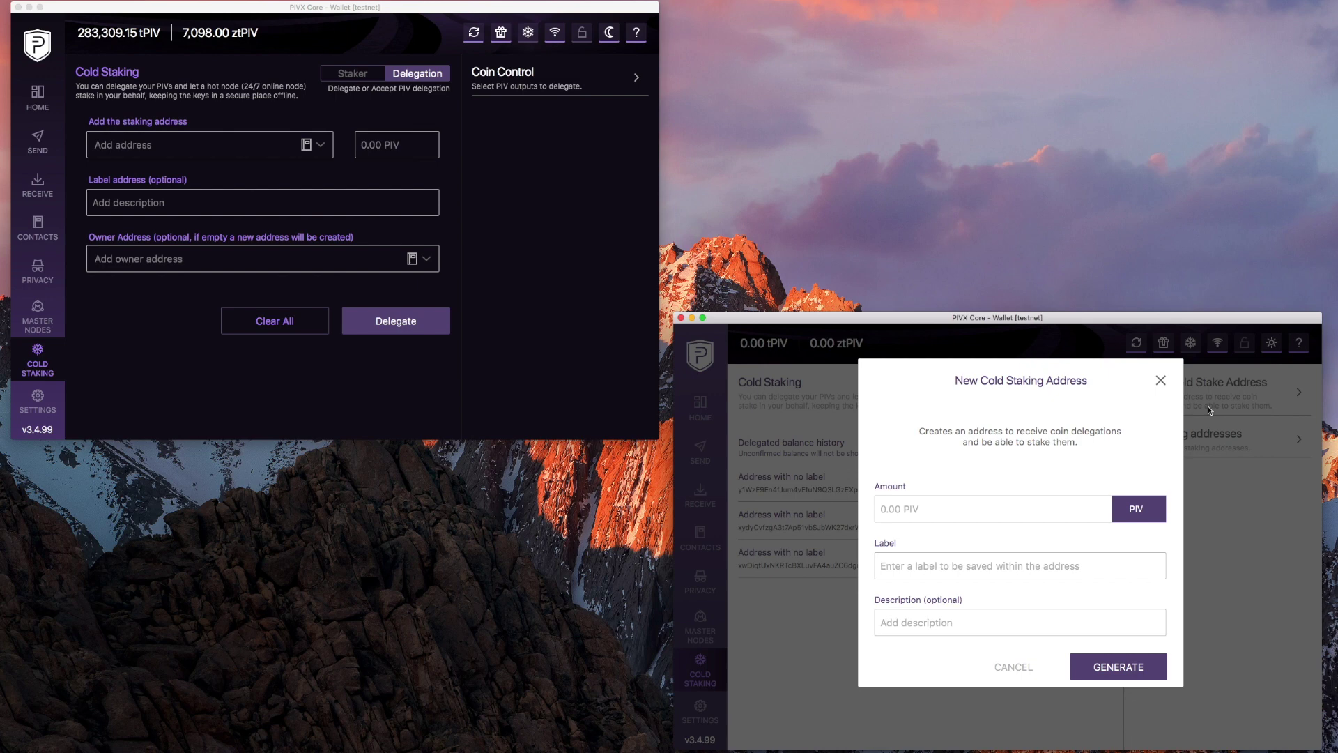
pyautogui.click(1027, 503)
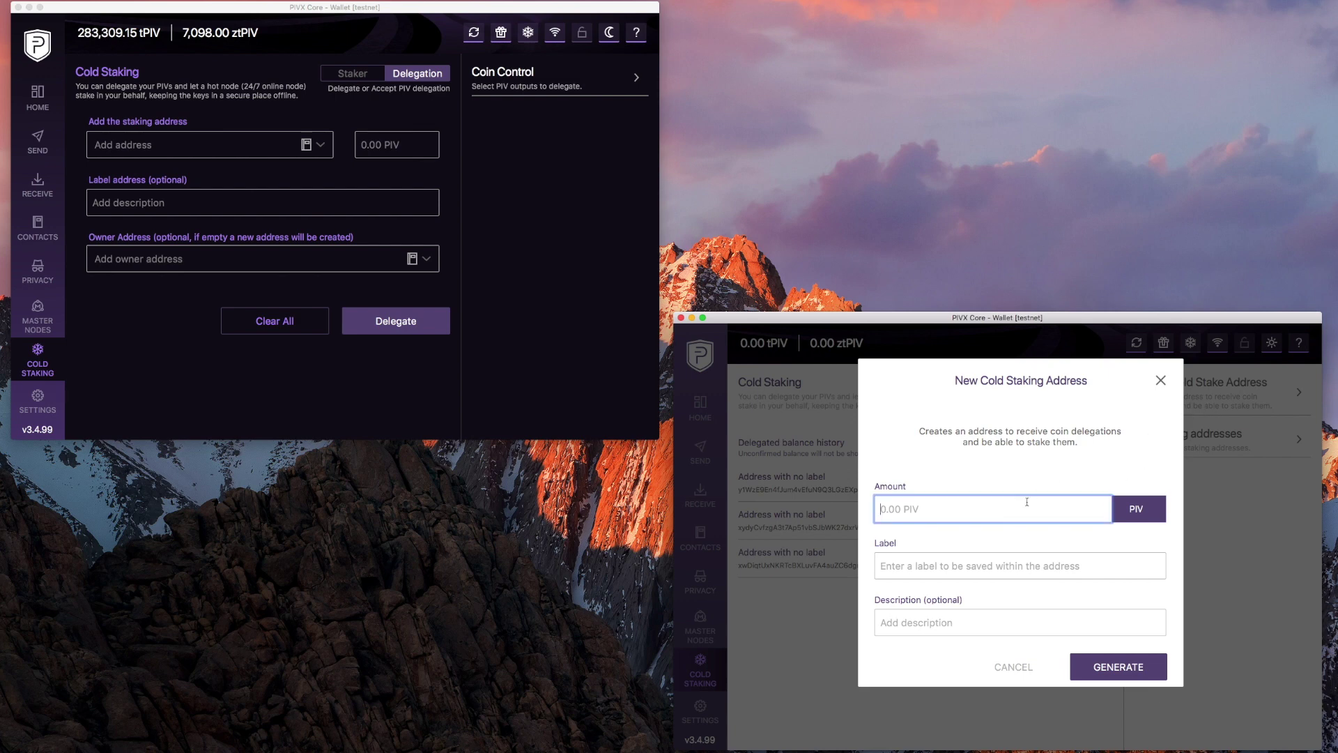
pyautogui.write('600')
pyautogui.write('0')
pyautogui.press('Tab')
pyautogui.write('inte')
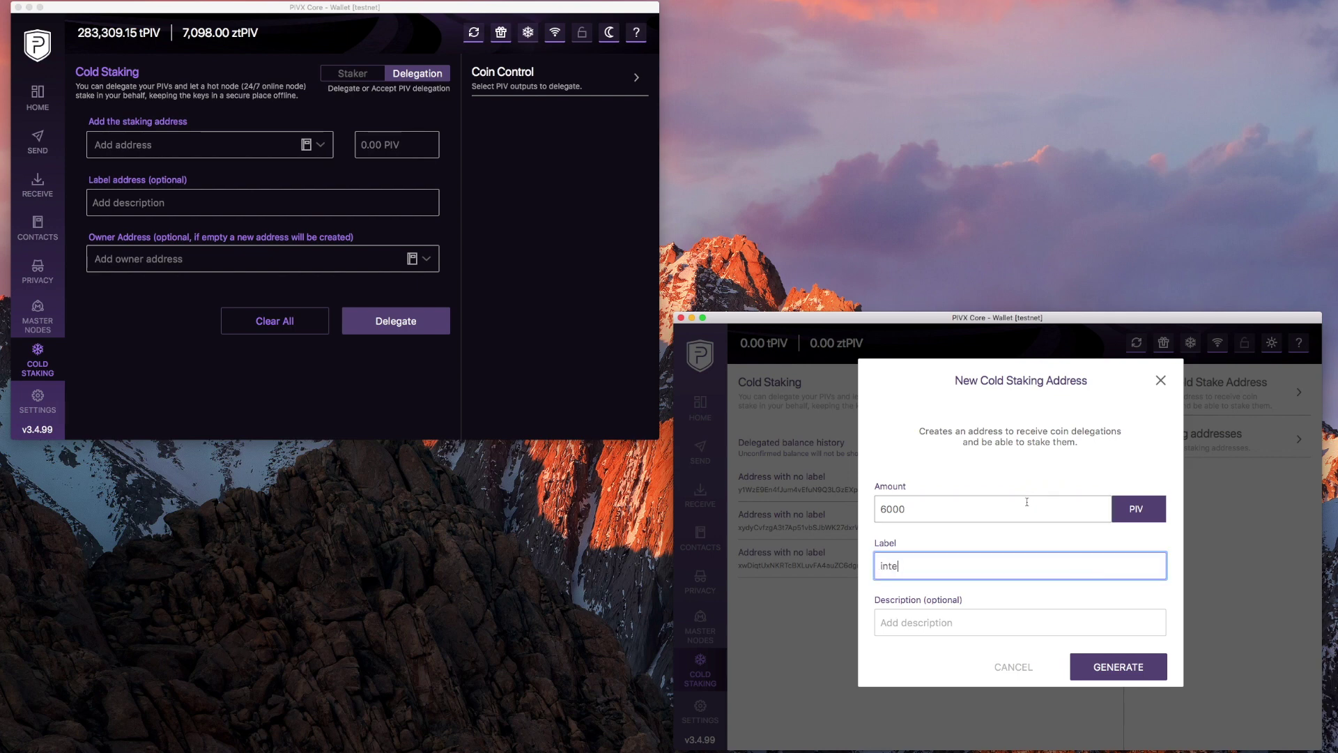
pyautogui.write('rnal stake')
pyautogui.press('BackSpace')
pyautogui.write('er')
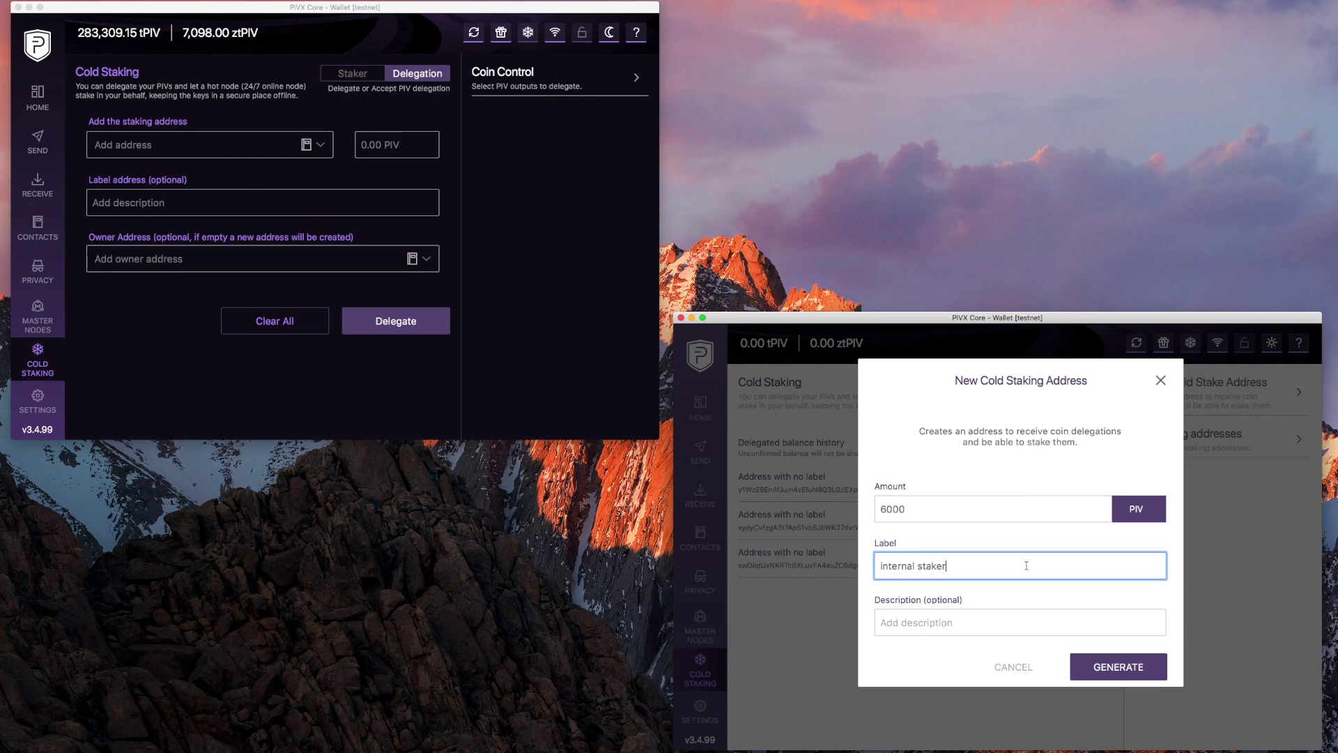
pyautogui.click(1103, 667)
# Step: Copy the new address URI and paste the staking address and 6000.00 amount into the delegation form
pyautogui.click(1091, 658)
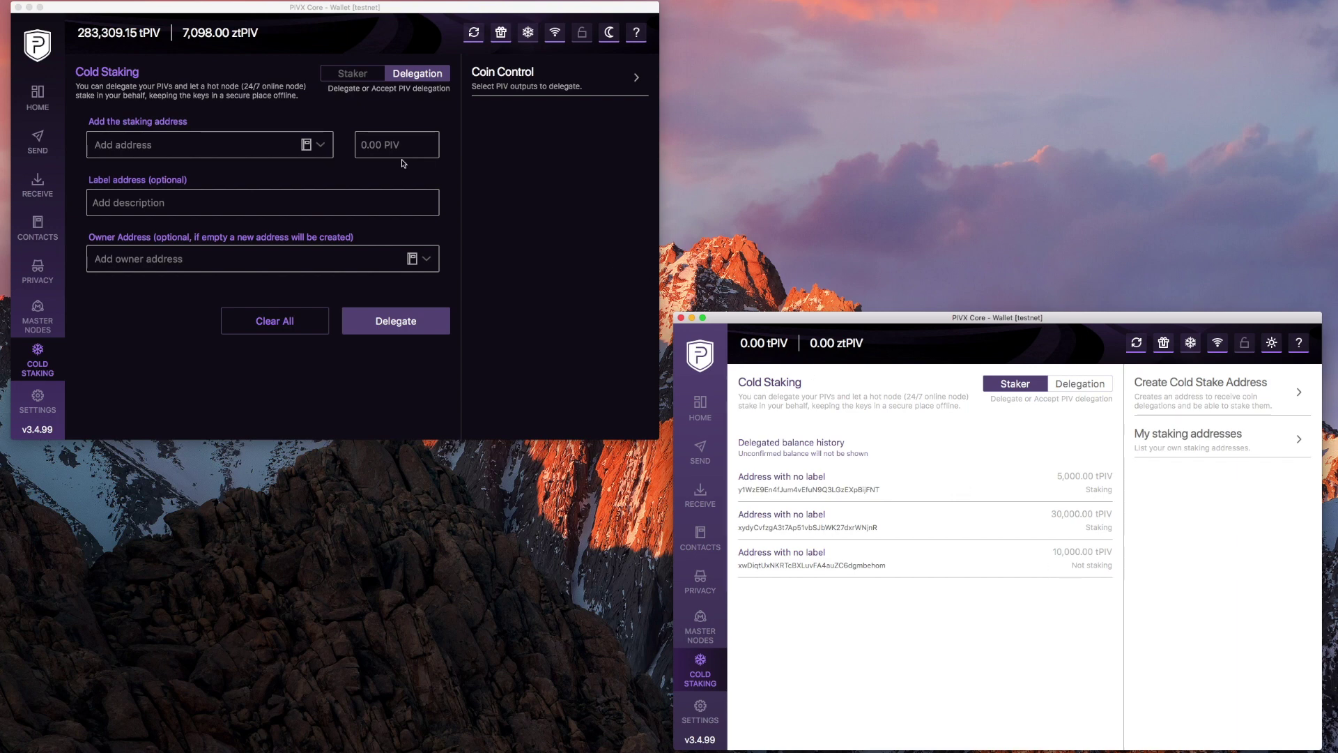
pyautogui.click(252, 145)
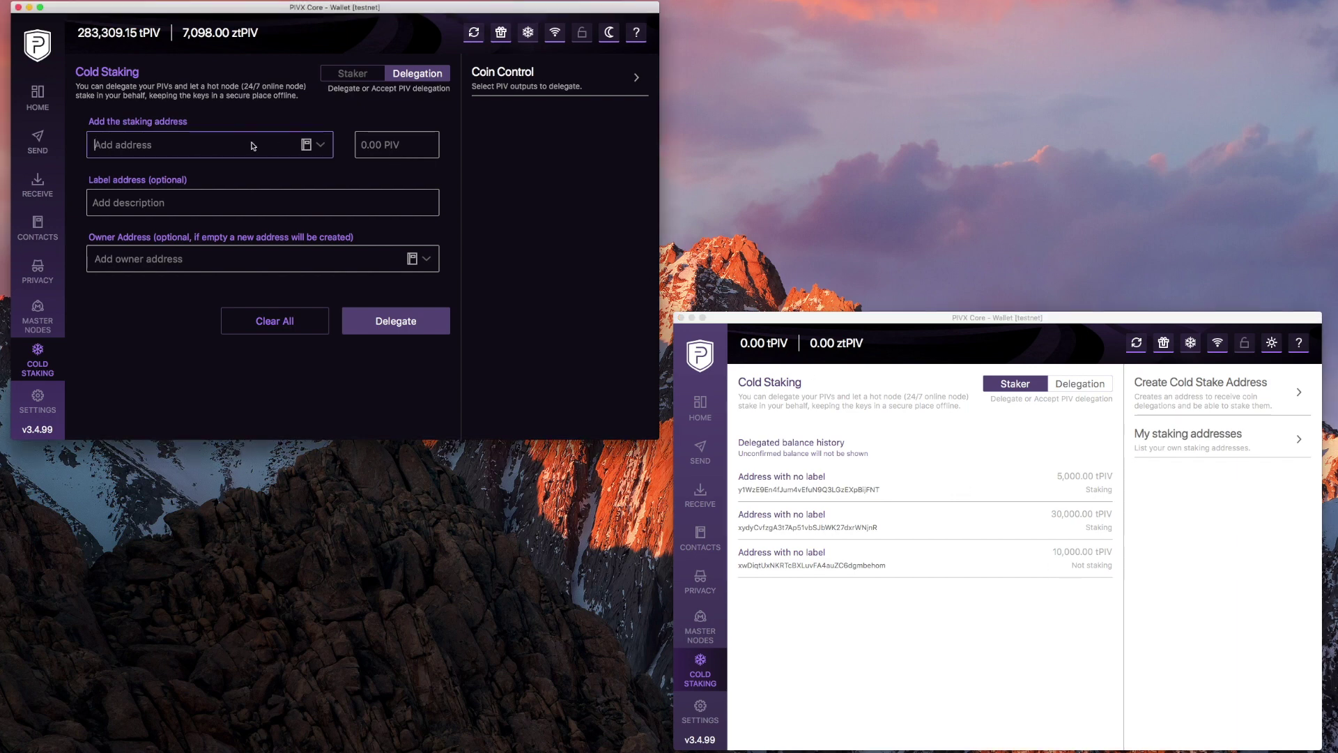
pyautogui.rightClick(253, 146)
pyautogui.click(277, 196)
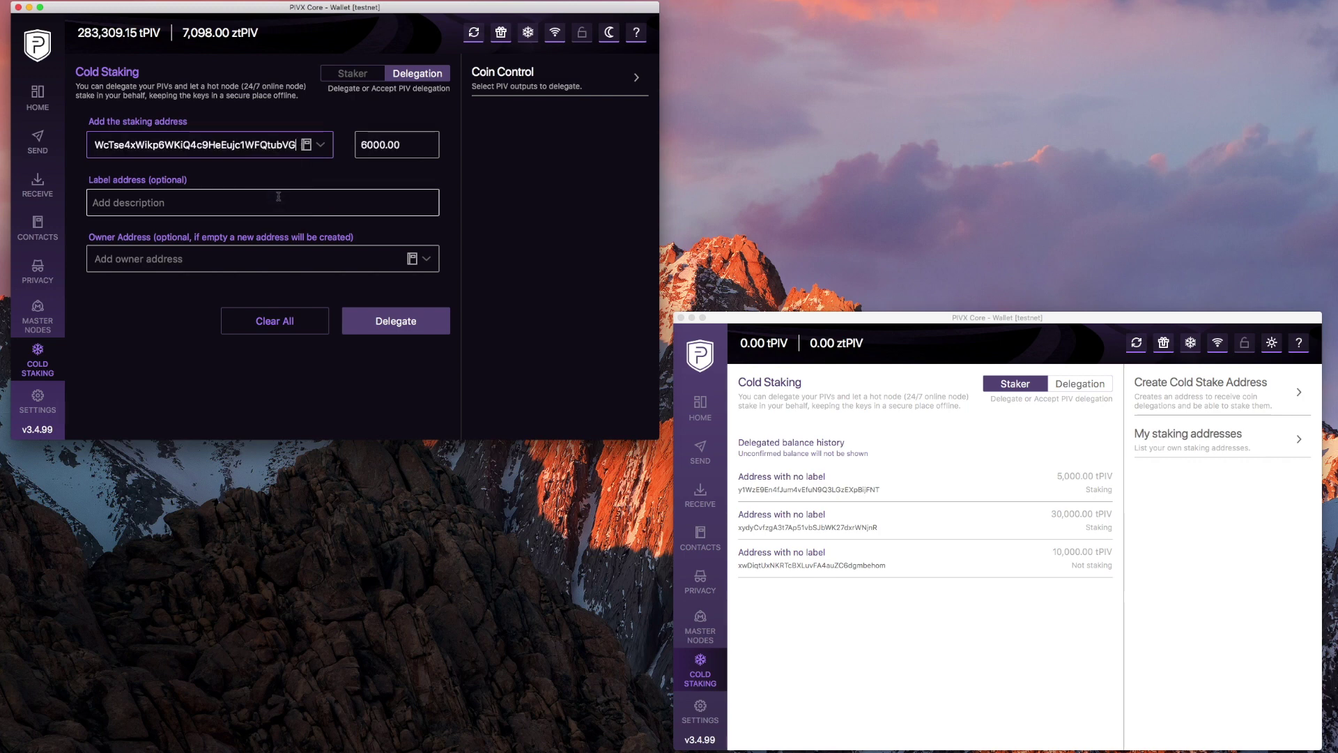
# Step: Label the delegation 'remote staking address'
pyautogui.click(277, 196)
pyautogui.write('internal')
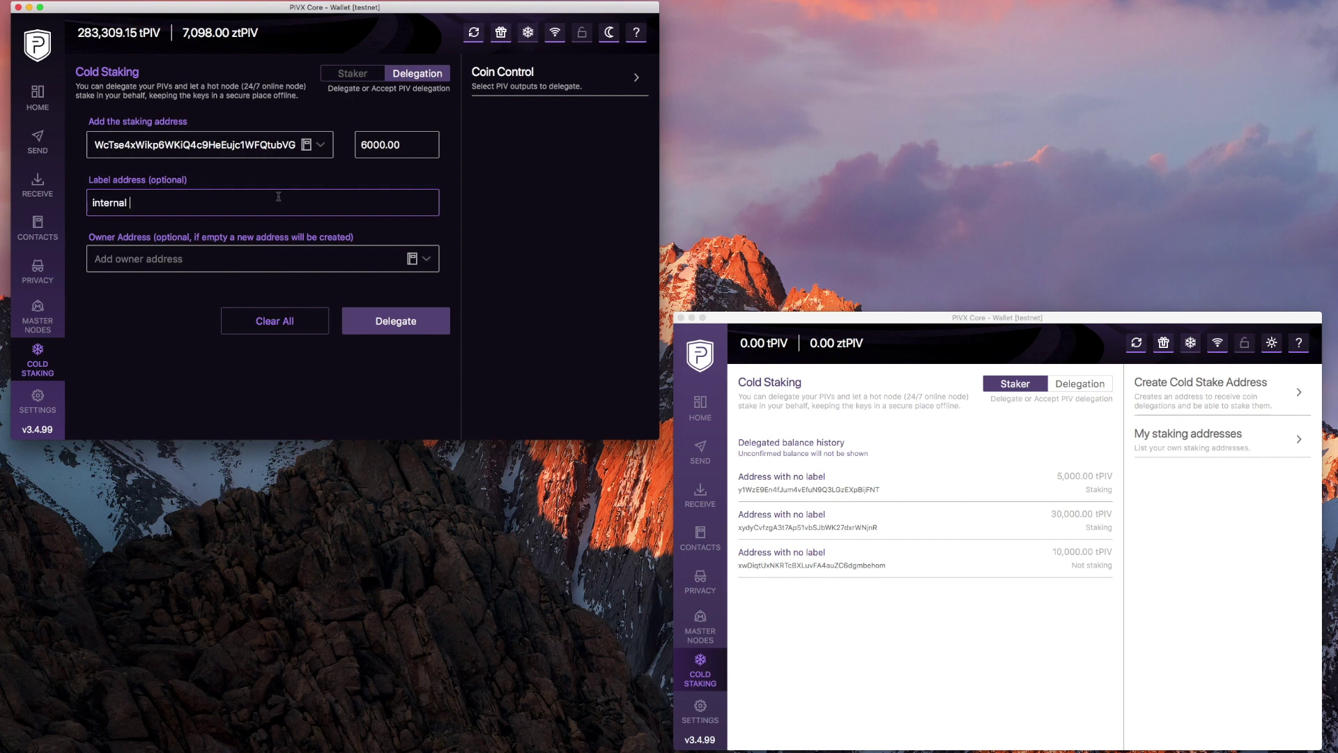
pyautogui.press('BackSpace')
pyautogui.press('BackSpace')
pyautogui.press('BackSpace')
pyautogui.write('rem')
pyautogui.write('ote staker')
pyautogui.press('BackSpace')
pyautogui.press('BackSpace')
pyautogui.write('ing a')
pyautogui.write('ddress')
pyautogui.click(215, 256)
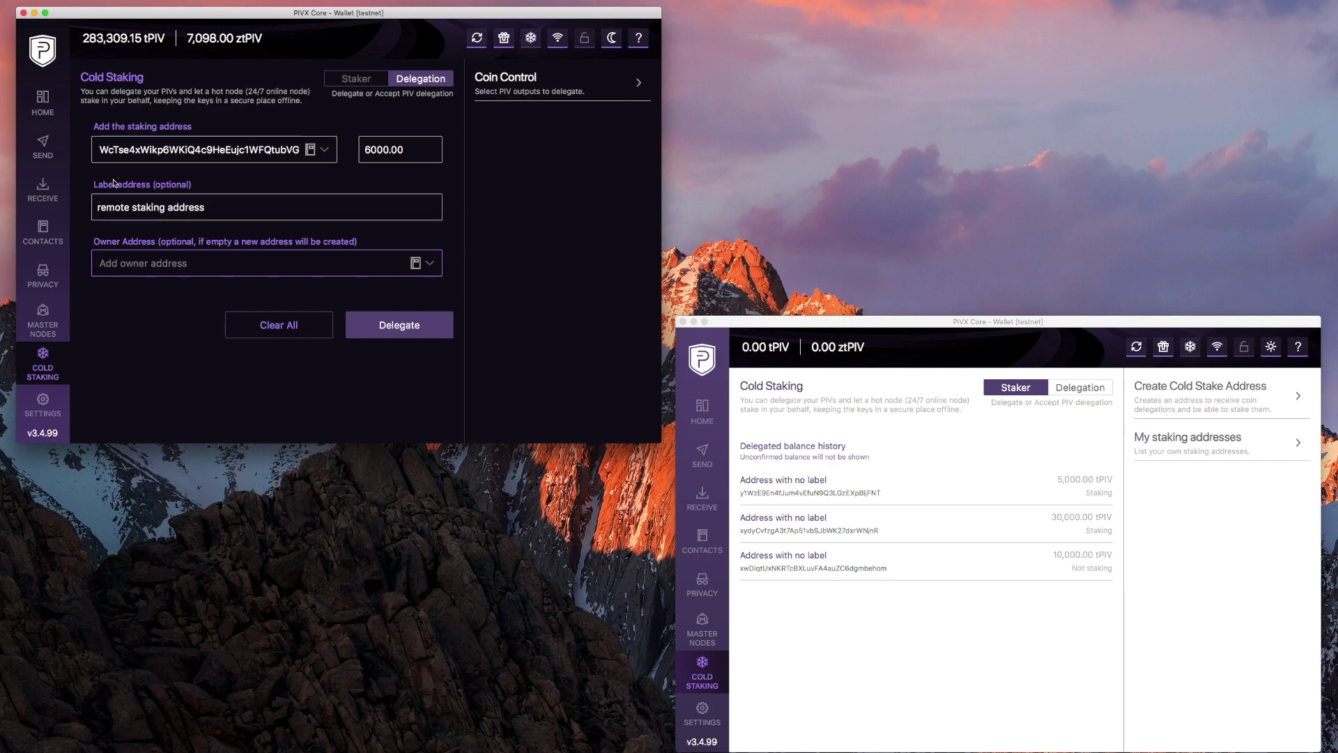
# Step: Look through the Owner Address dropdown, close it, and show the Receive page with its QR code
pyautogui.click(43, 191)
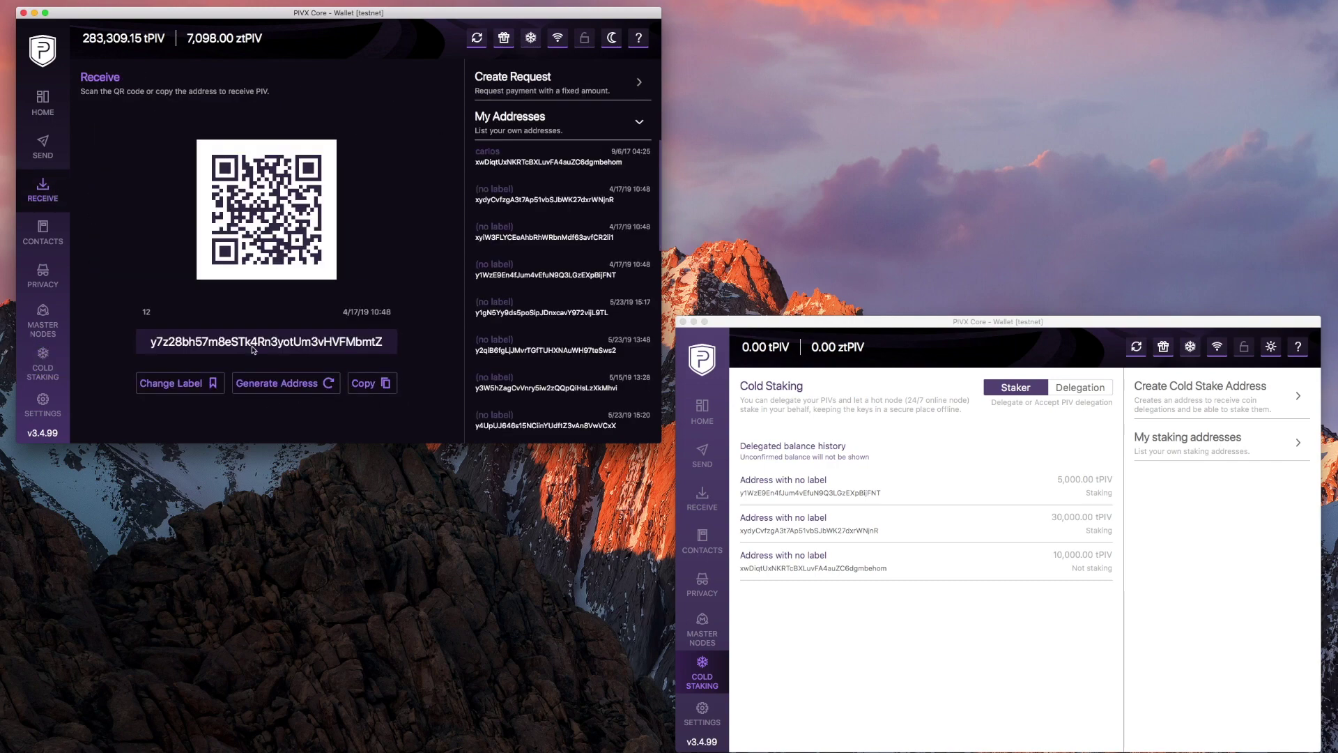
pyautogui.click(527, 129)
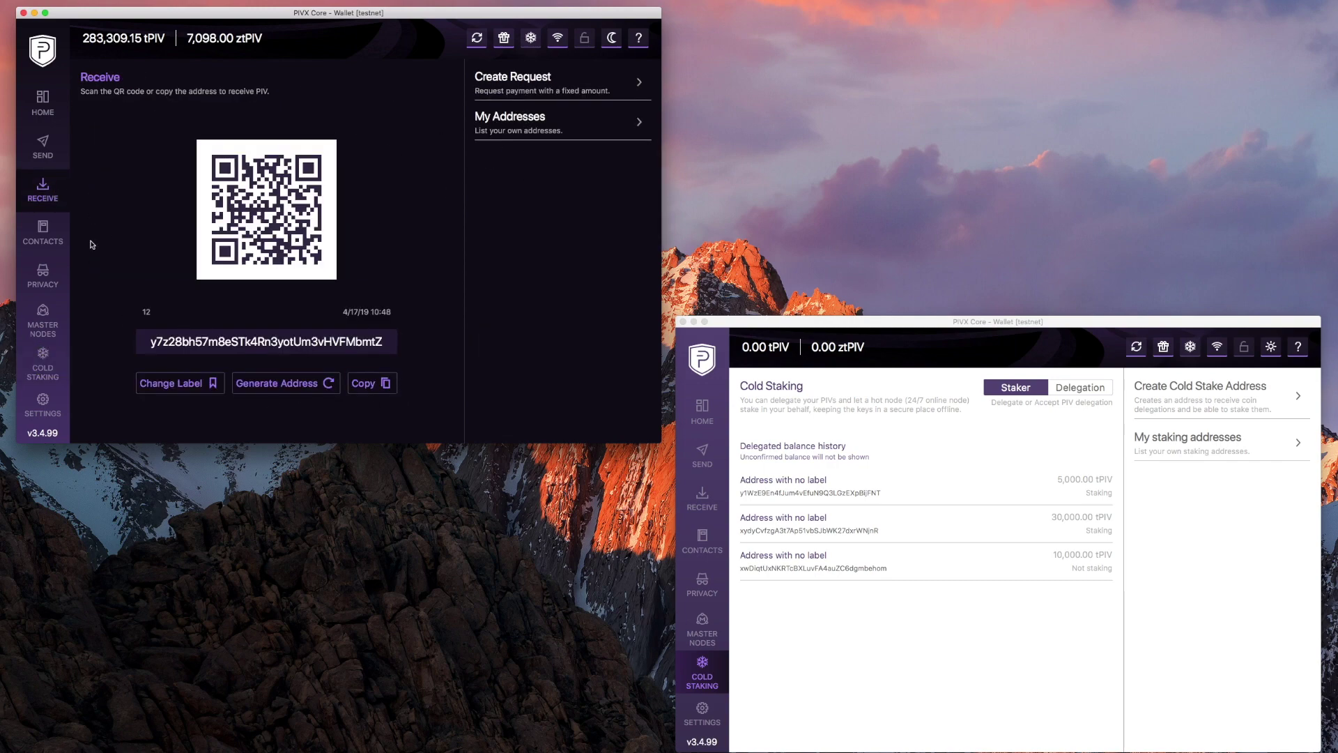
pyautogui.click(29, 370)
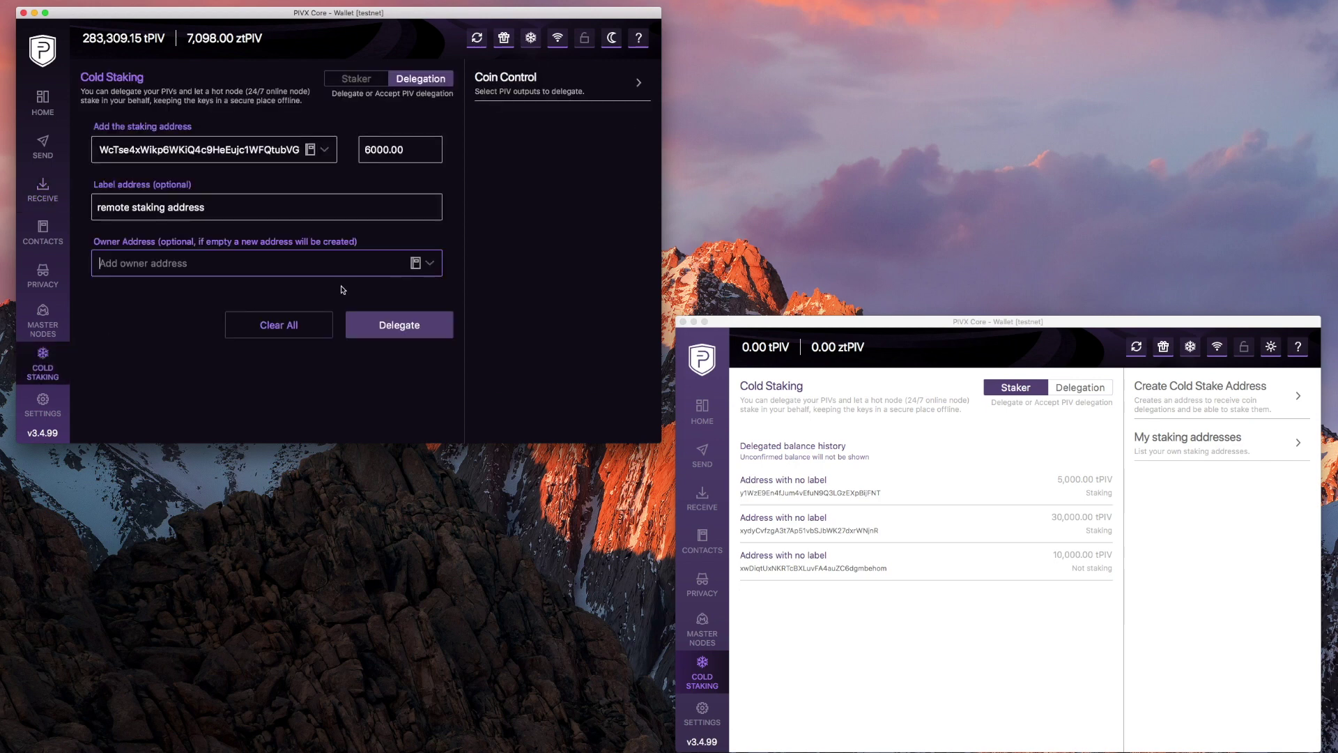
pyautogui.click(432, 263)
pyautogui.scroll(-2, 371, 300)
pyautogui.scroll(-2, 371, 300)
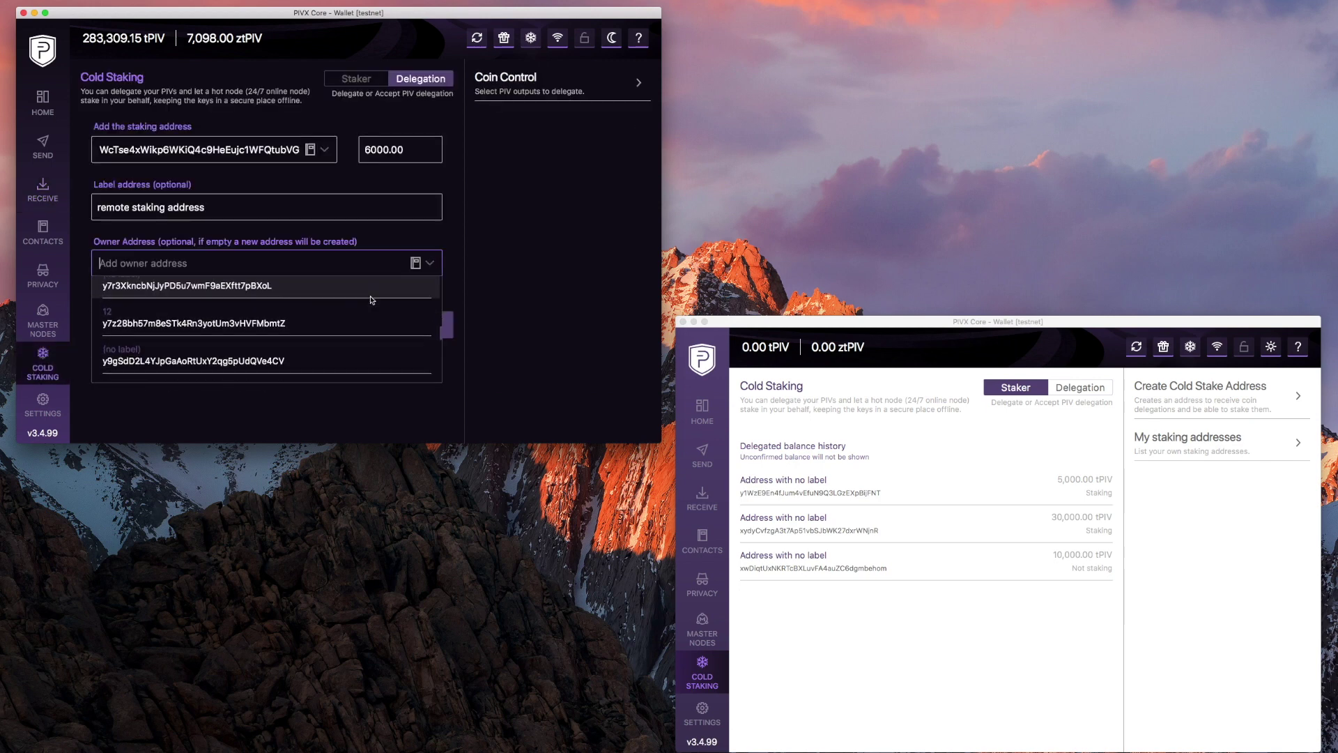
pyautogui.scroll(-2, 371, 300)
pyautogui.scroll(-1, 372, 300)
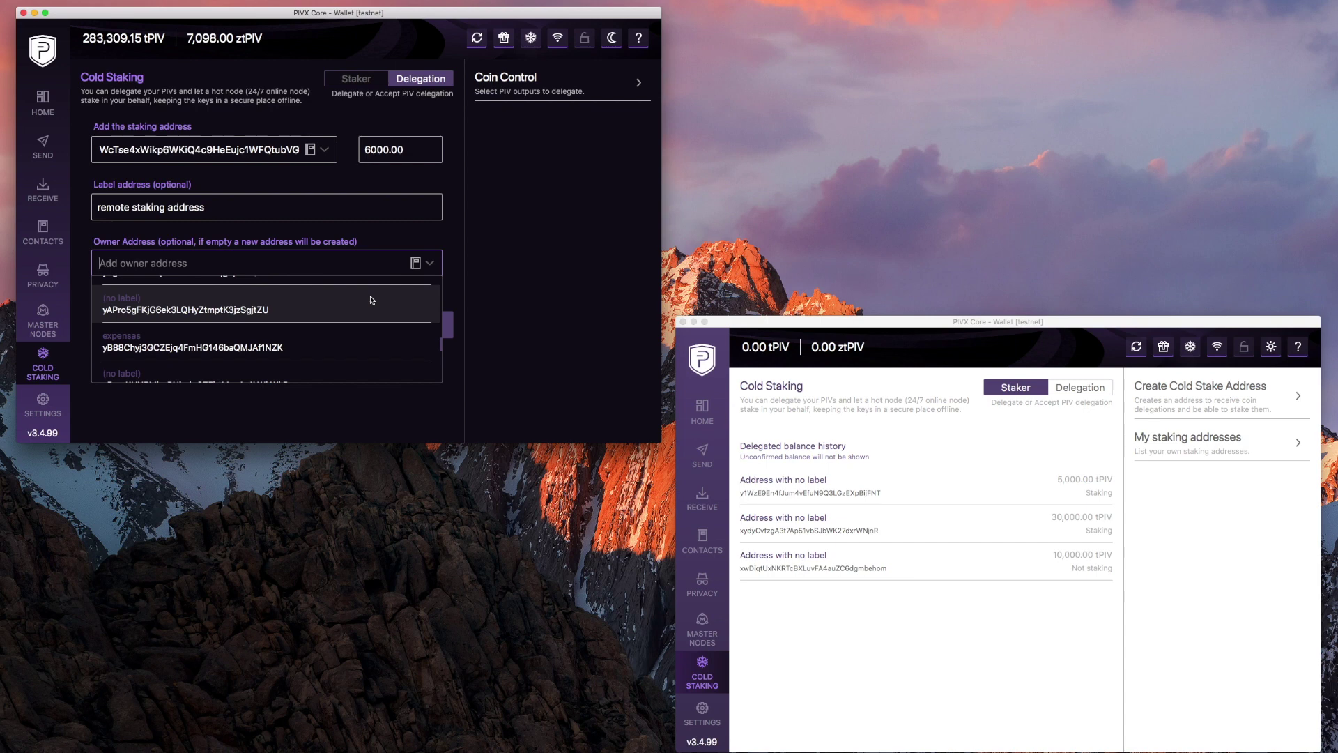
pyautogui.scroll(-2, 372, 300)
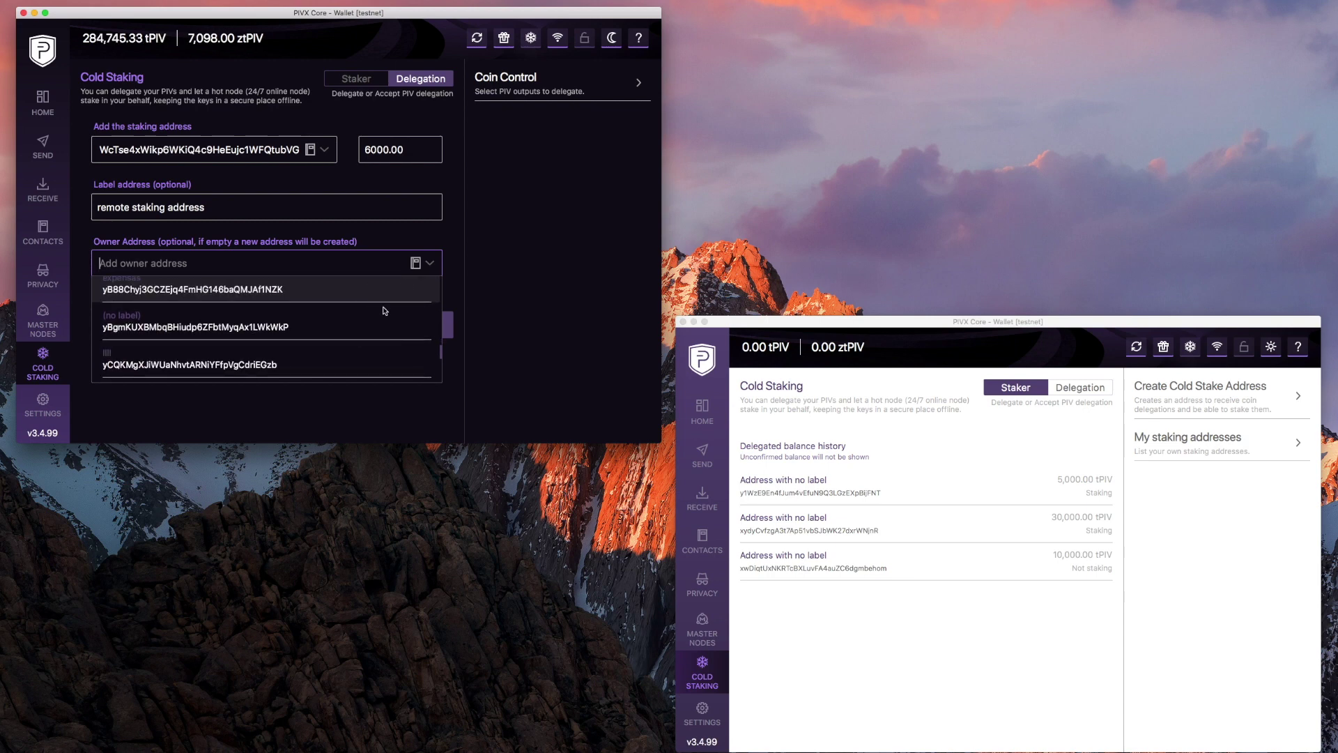
pyautogui.click(430, 267)
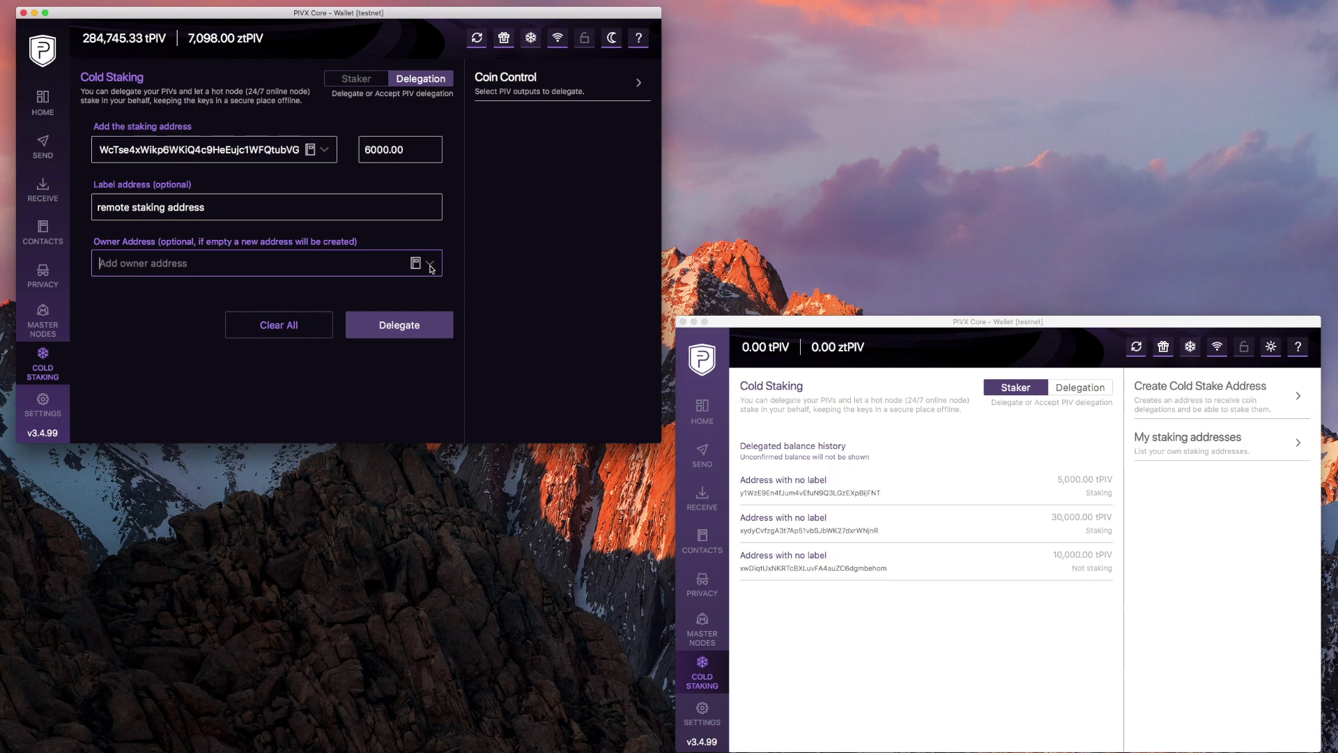
pyautogui.click(42, 199)
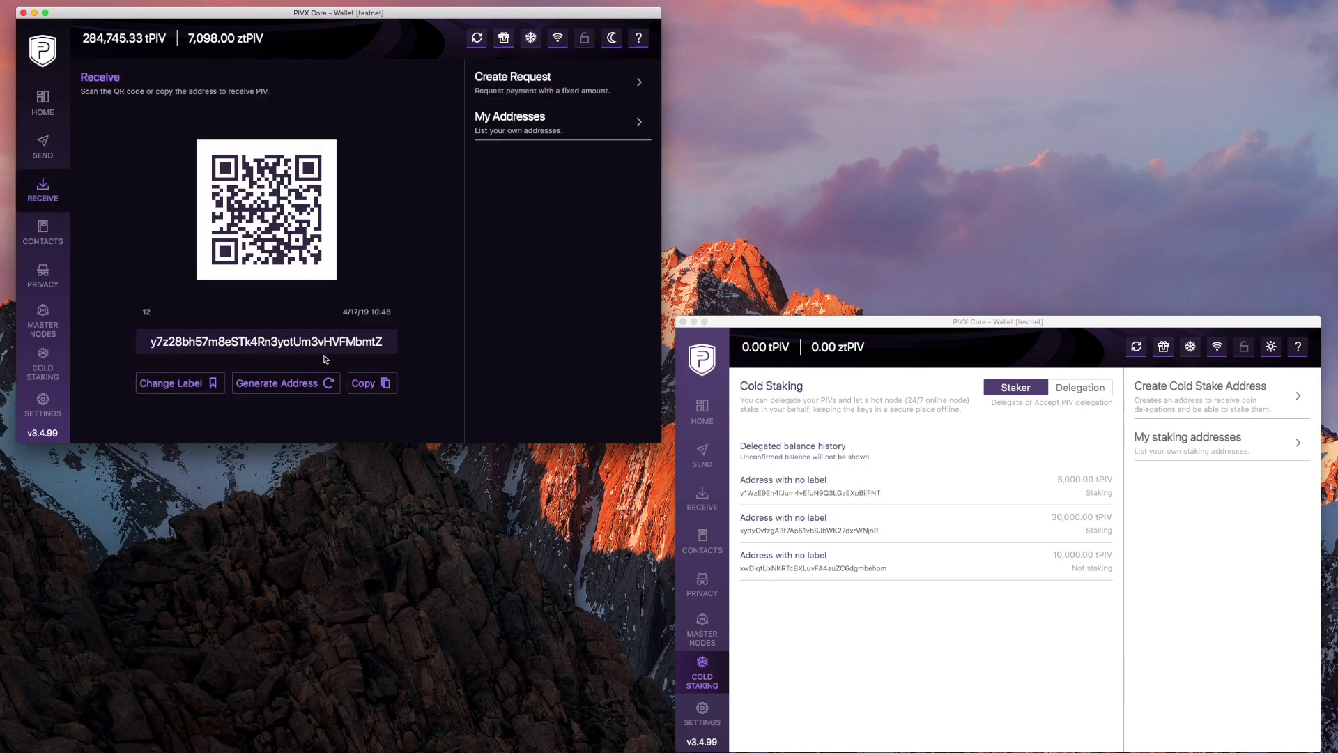
# Step: Paste a newly generated receiving address as the owner address and submit the 6,000 tPIV delegation
pyautogui.click(314, 383)
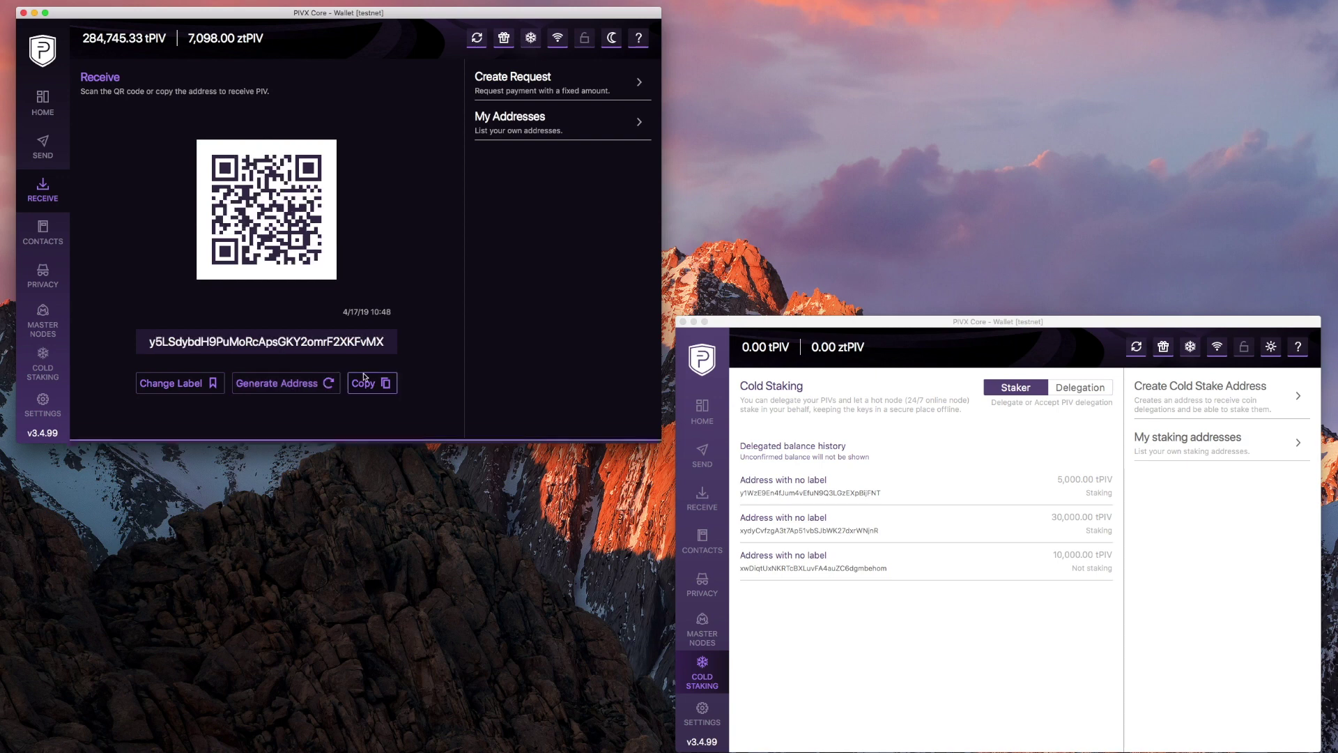
pyautogui.click(361, 383)
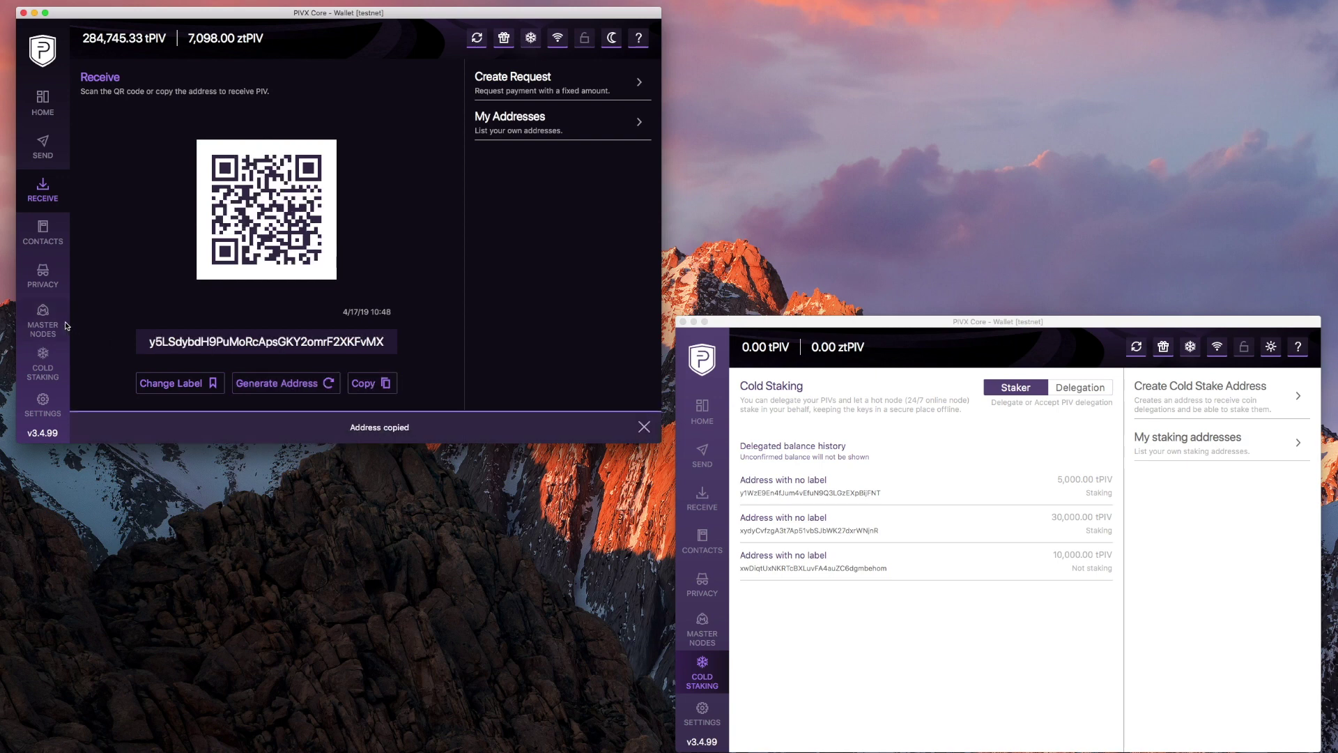
pyautogui.click(52, 362)
pyautogui.rightClick(211, 273)
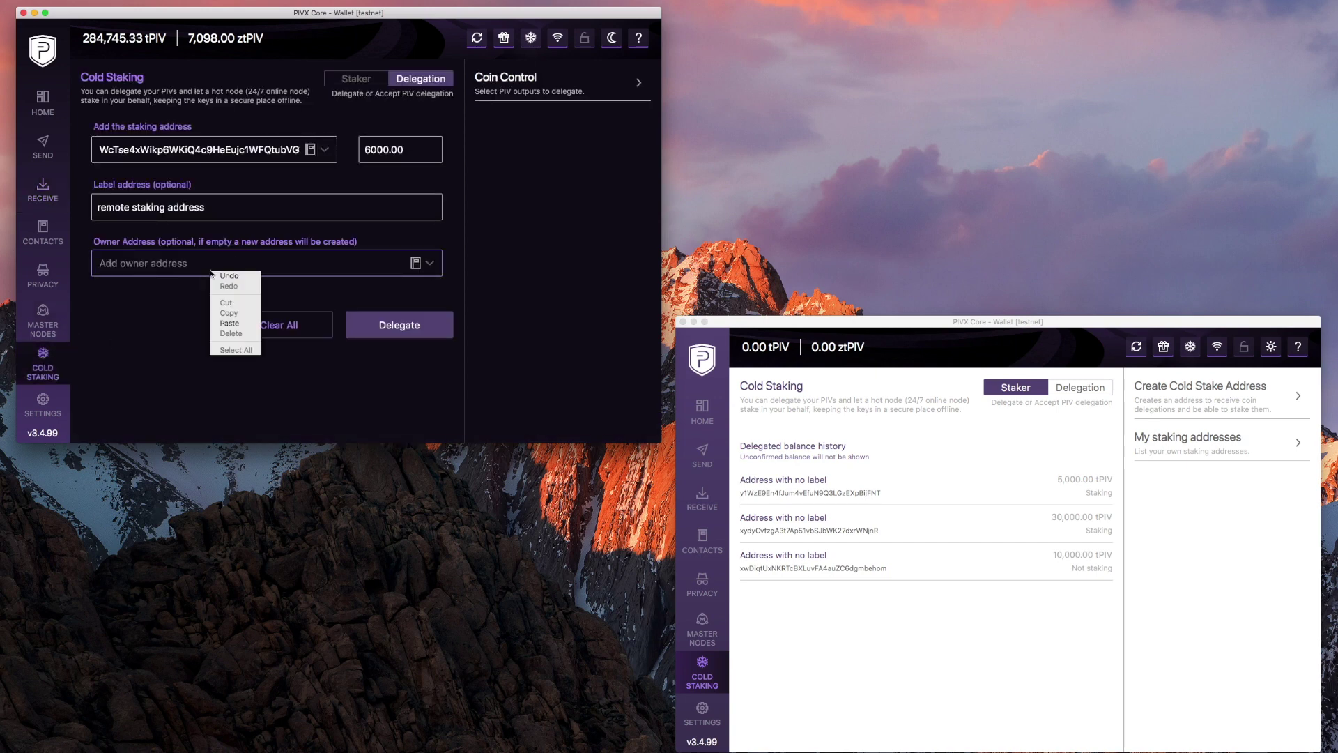
pyautogui.click(230, 322)
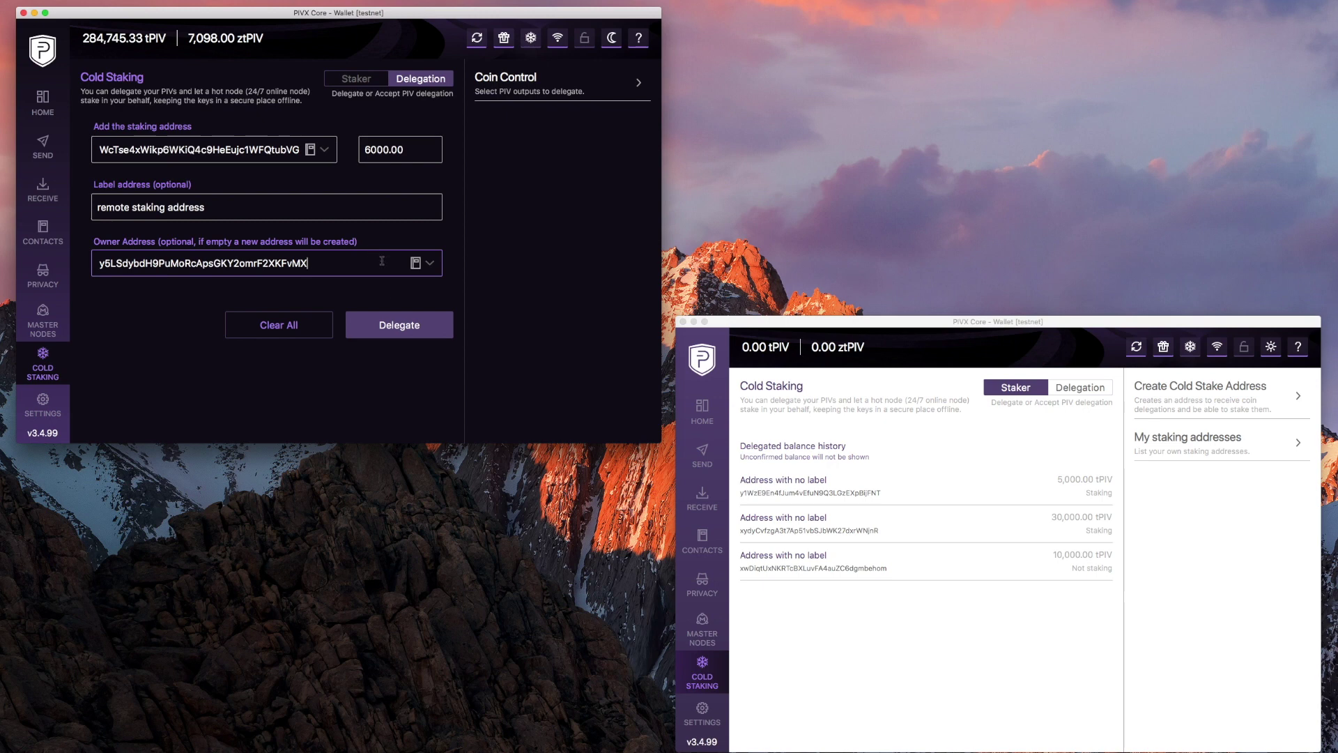
pyautogui.click(385, 324)
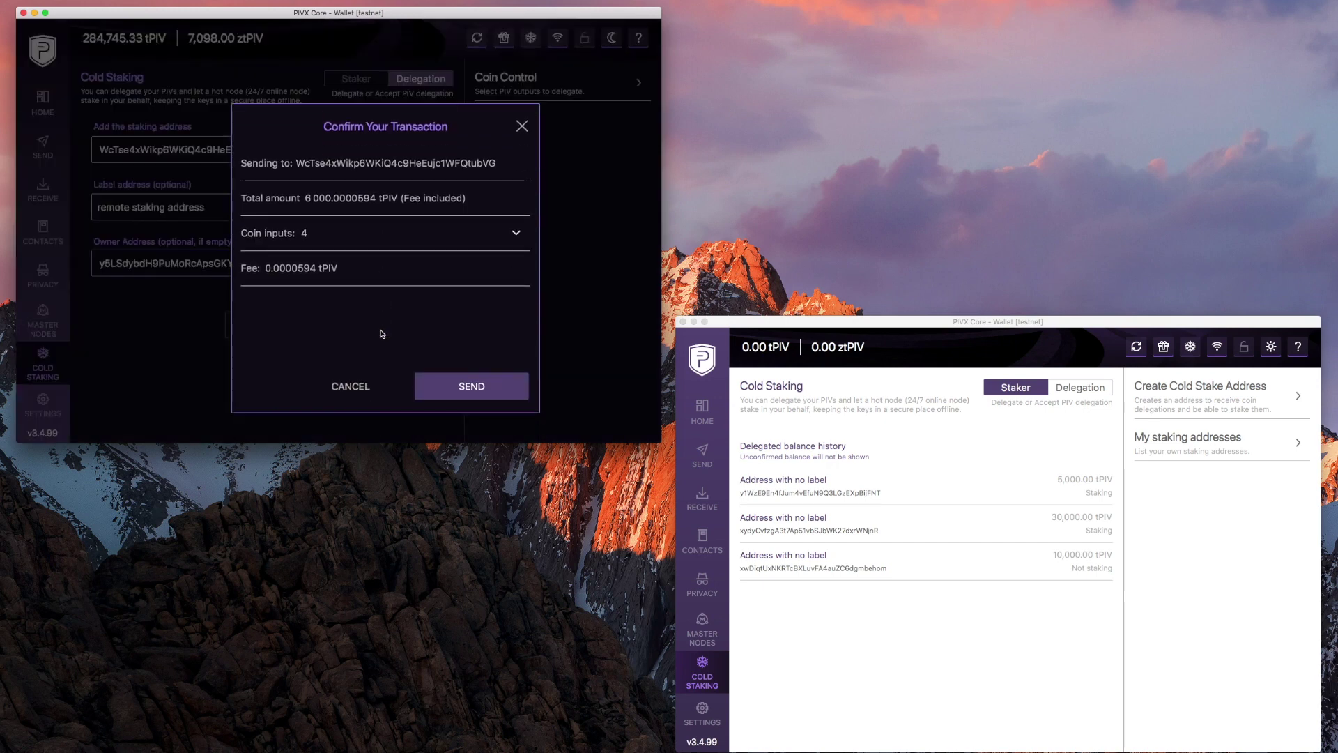
# Step: Confirm sending the 6,000 tPIV delegation and check the new transaction on the home overview
pyautogui.click(452, 386)
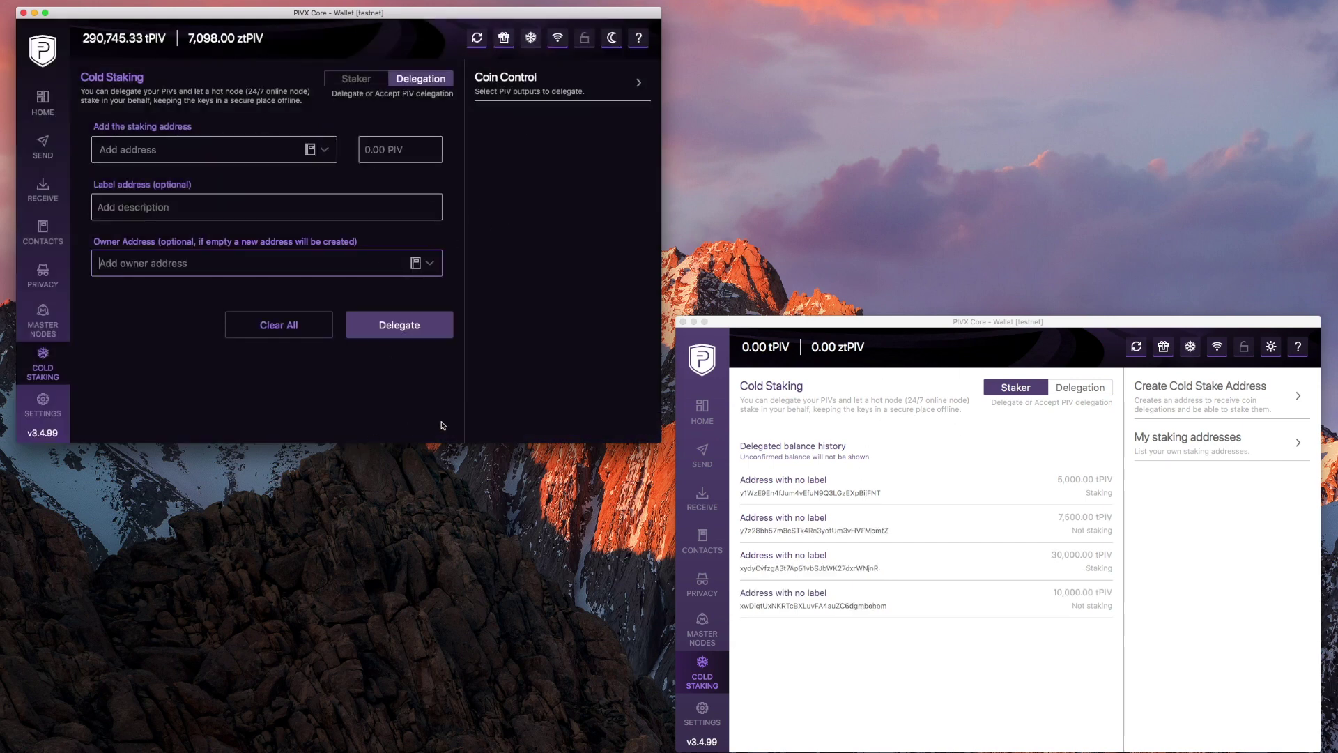
pyautogui.click(43, 104)
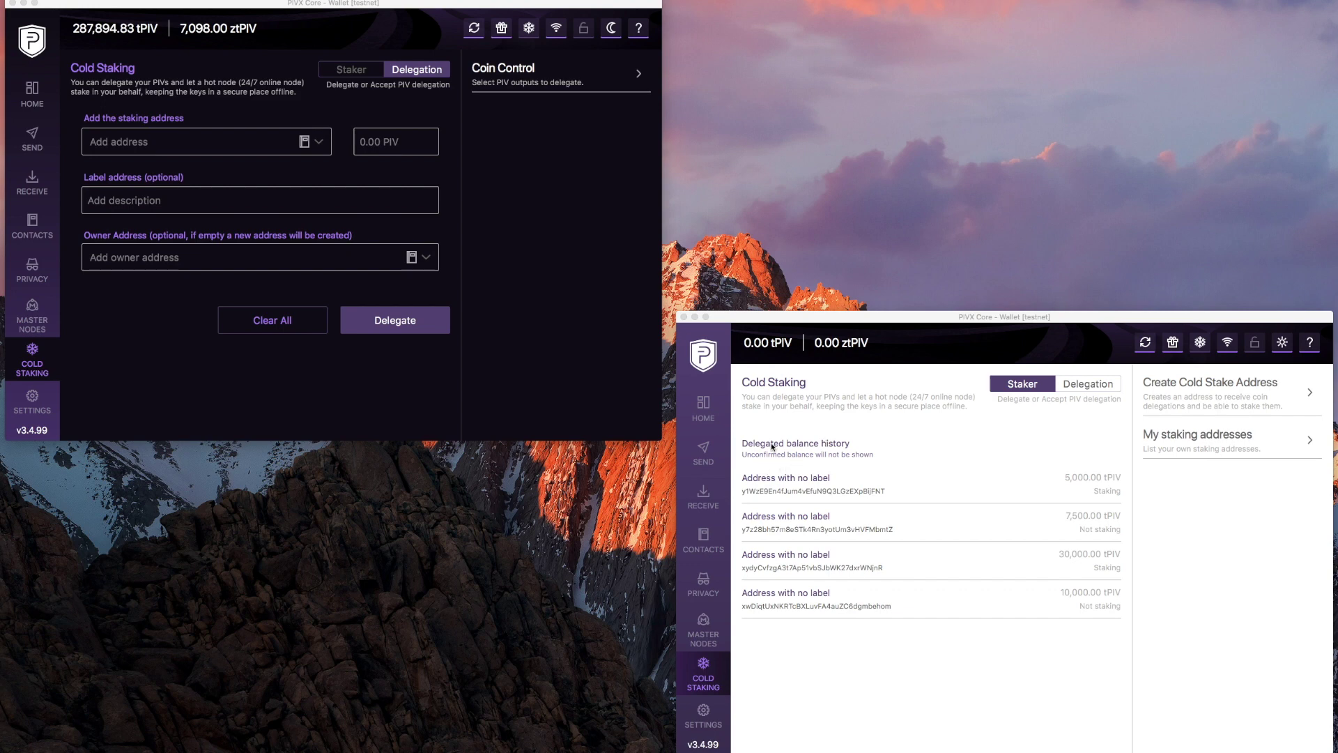
# Step: Set the hot wallet's 7,500 and 10,000 tPIV delegations to Stake
pyautogui.click(351, 69)
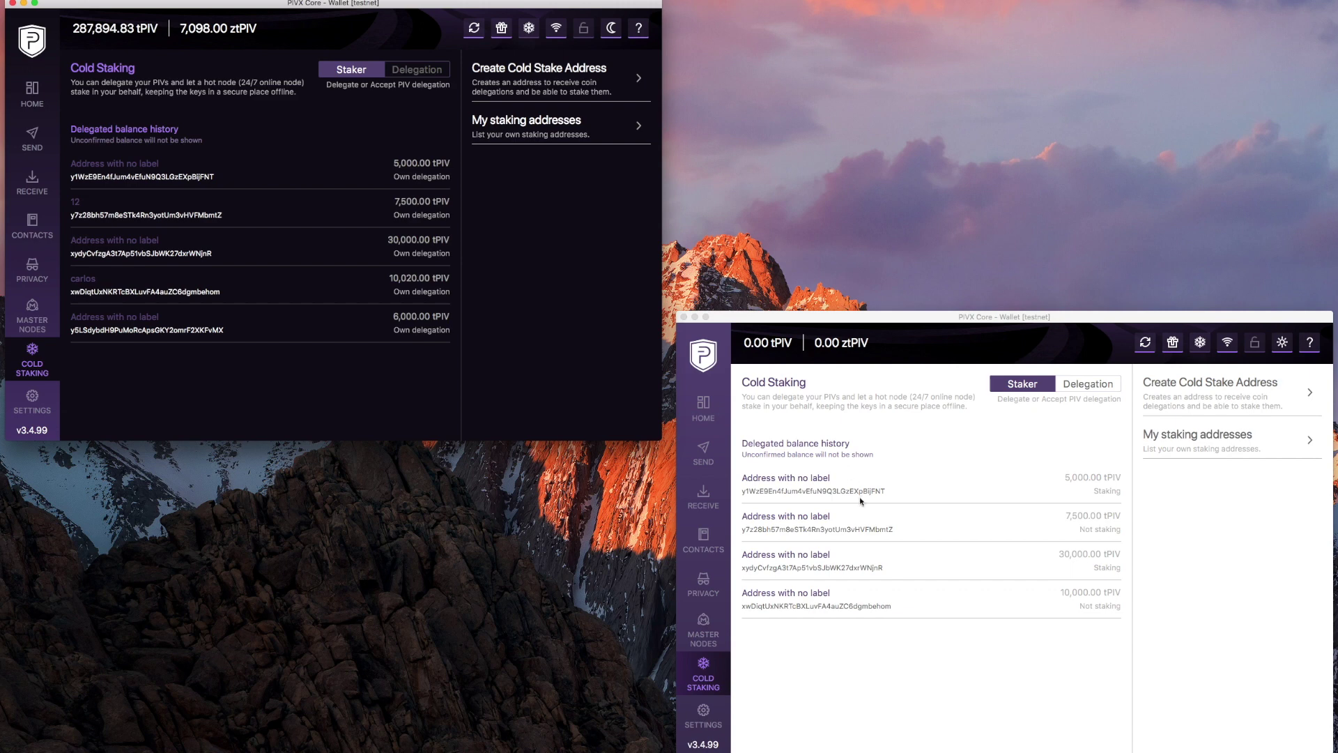
pyautogui.click(845, 525)
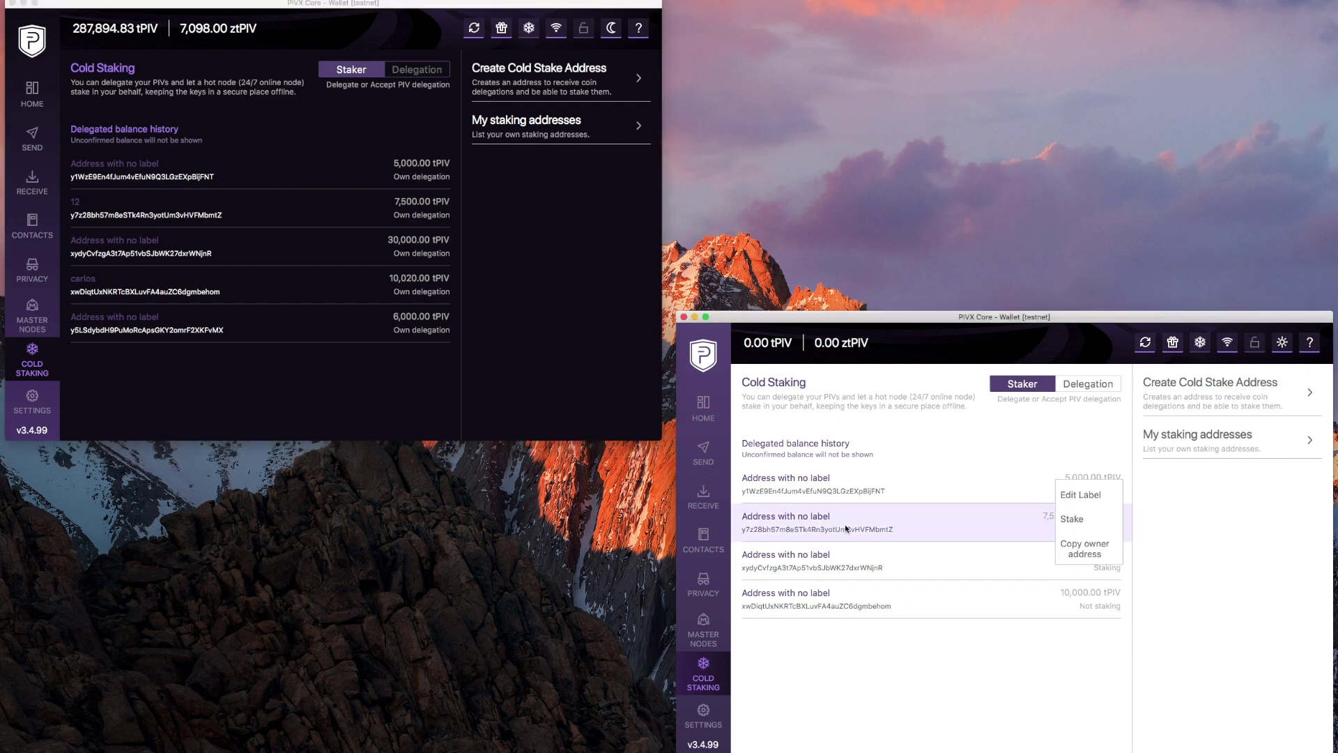
pyautogui.click(1076, 520)
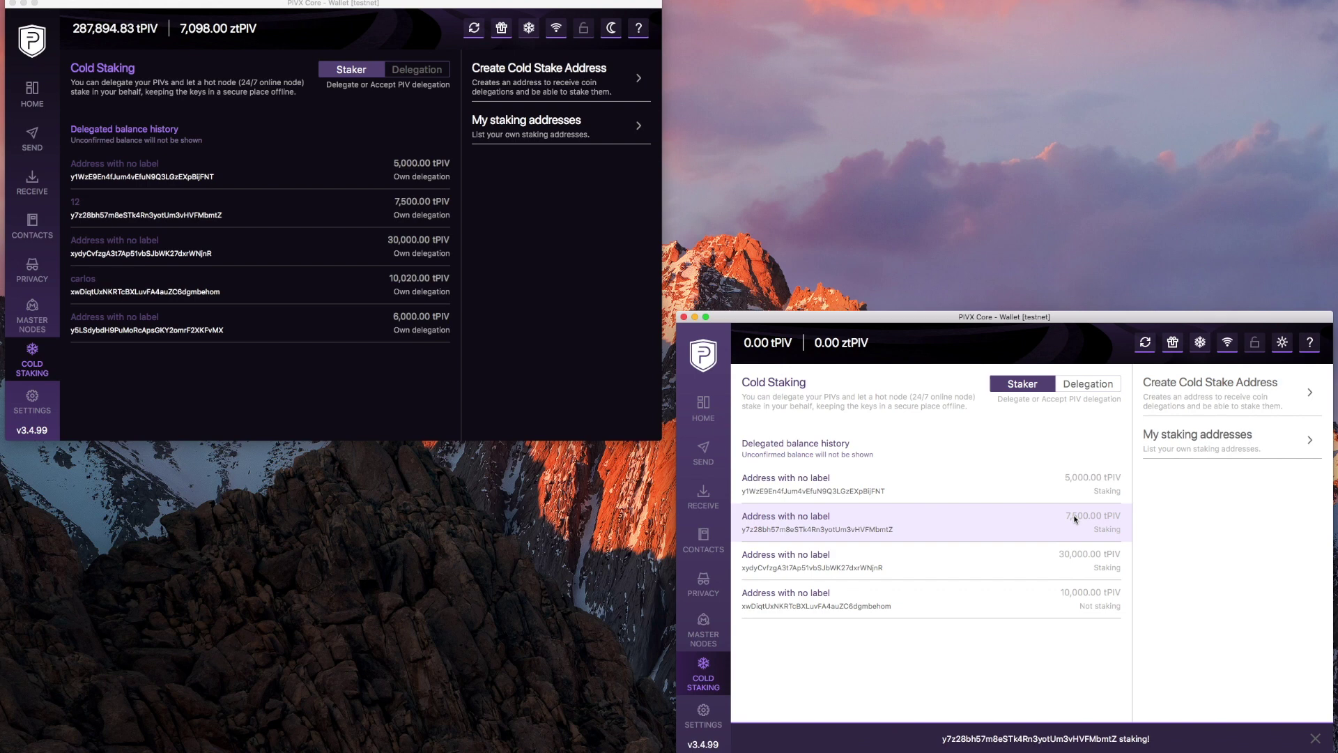
pyautogui.moveTo(931, 600)
pyautogui.click(1045, 595)
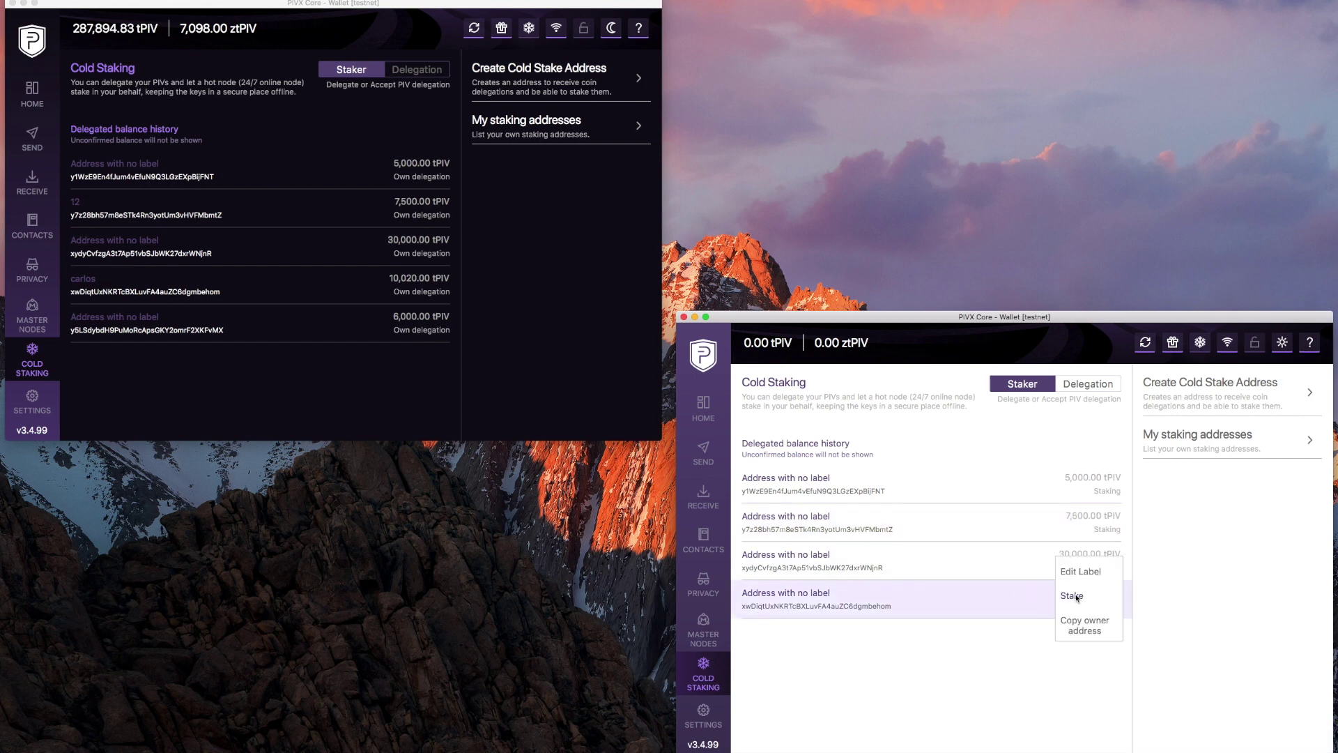
pyautogui.click(1076, 597)
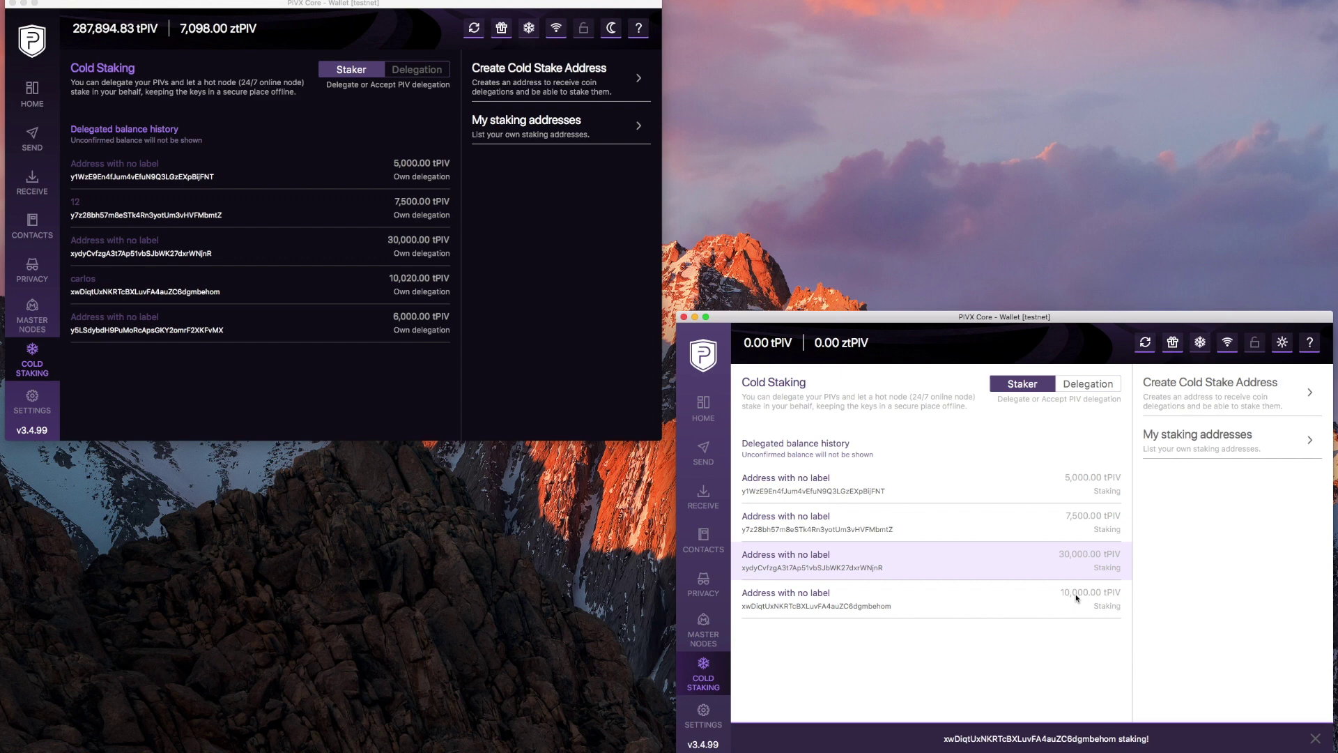